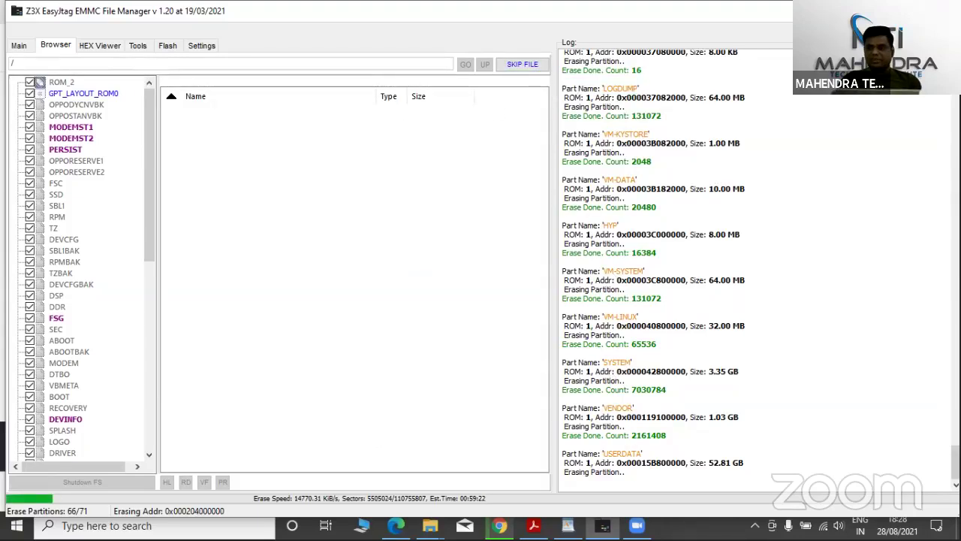
# Step: Stop erasing the USERDATA partition and reconnect to the EasyJtag box
pyautogui.press('Escape')
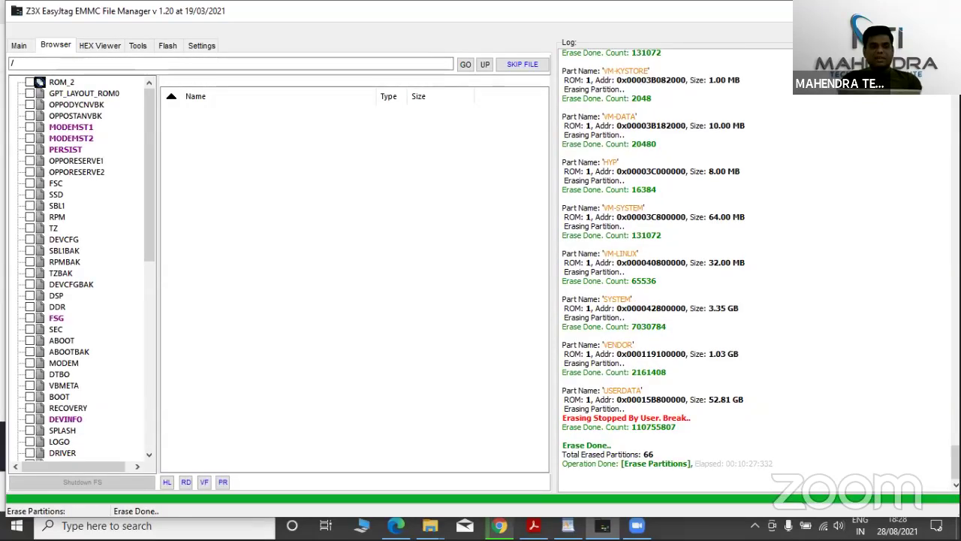
pyautogui.click(19, 45)
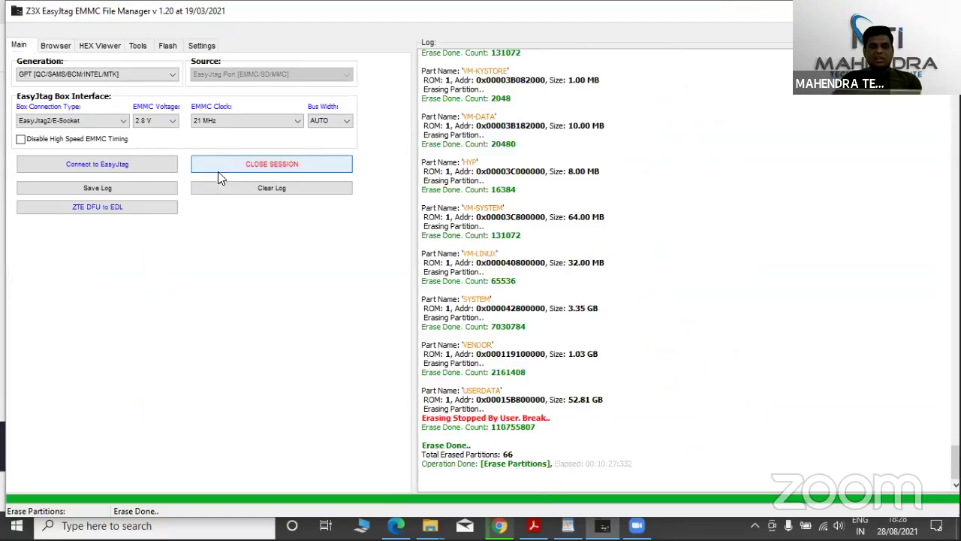
pyautogui.click(128, 164)
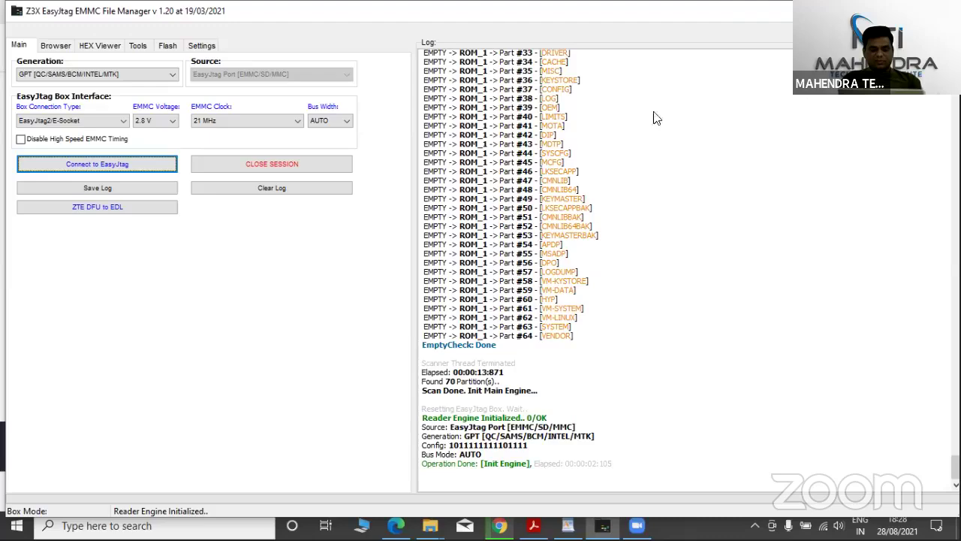
# Step: Switch to Chrome, check the QPST_2.7.496.zip download and go through the QPST pages to the msimage.mbn how-to article
pyautogui.hotkey('alt', 'Tab')
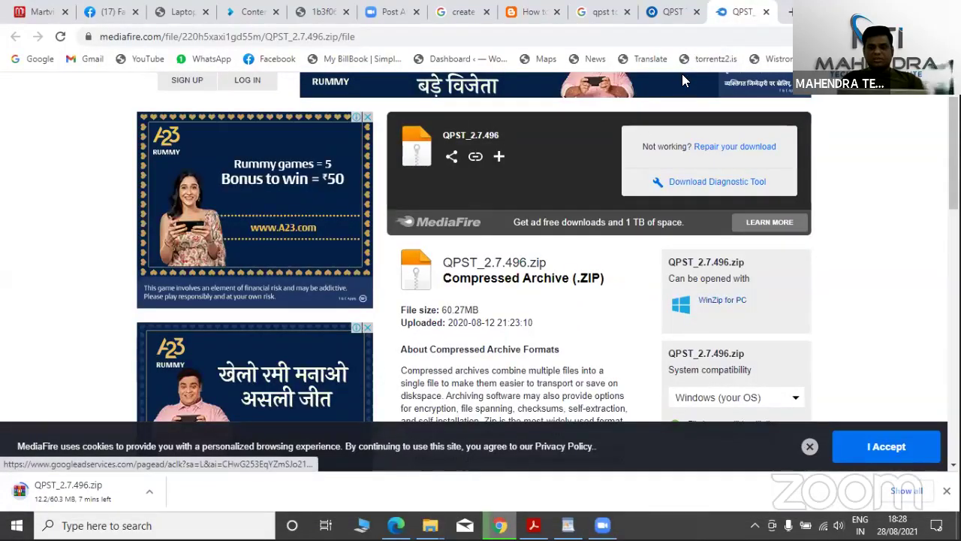
pyautogui.hotkey('alt', 'Tab')
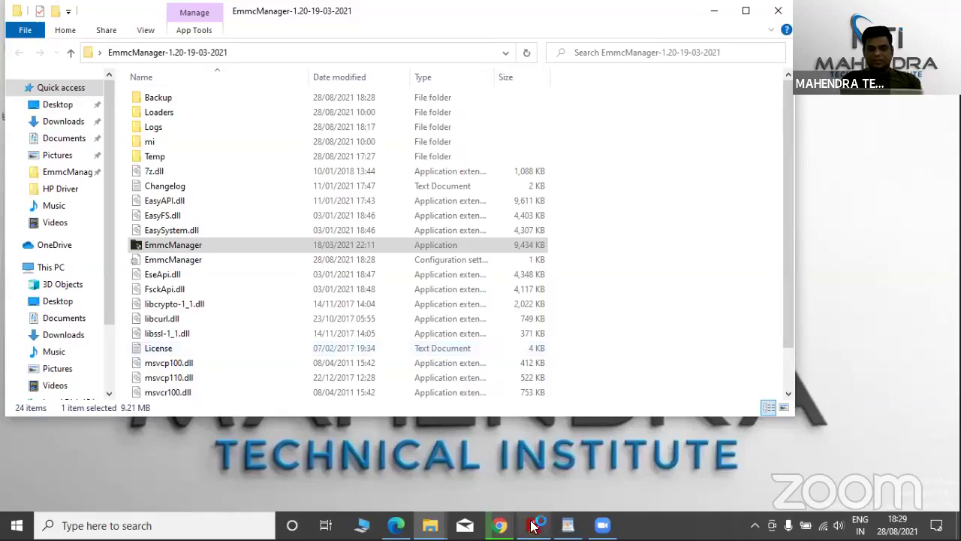
pyautogui.click(502, 525)
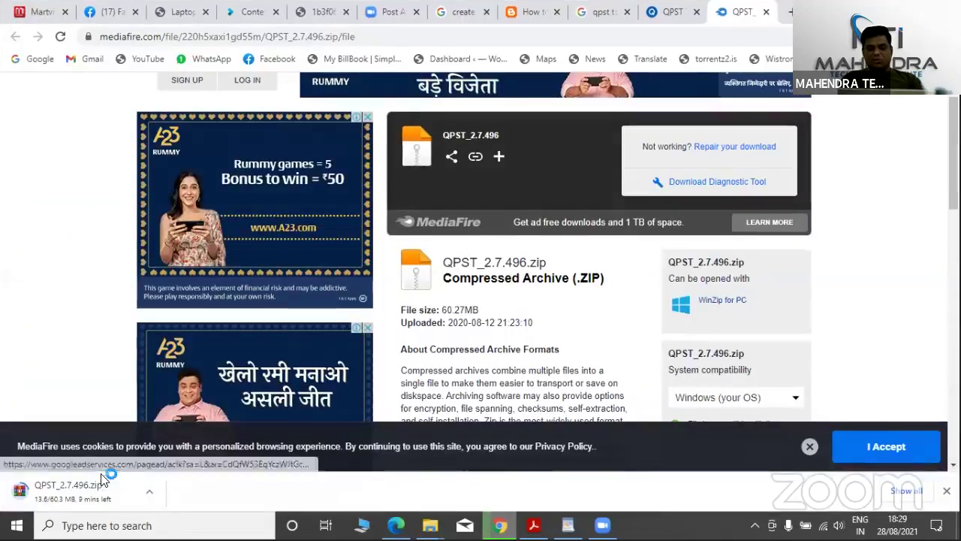
pyautogui.hotkey('ctrl', 'shift', 'Tab')
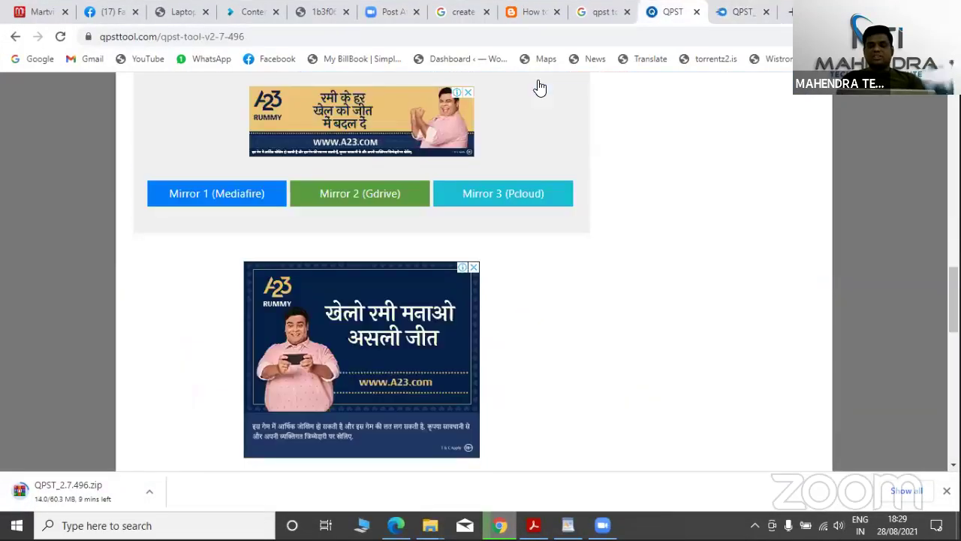
pyautogui.click(599, 22)
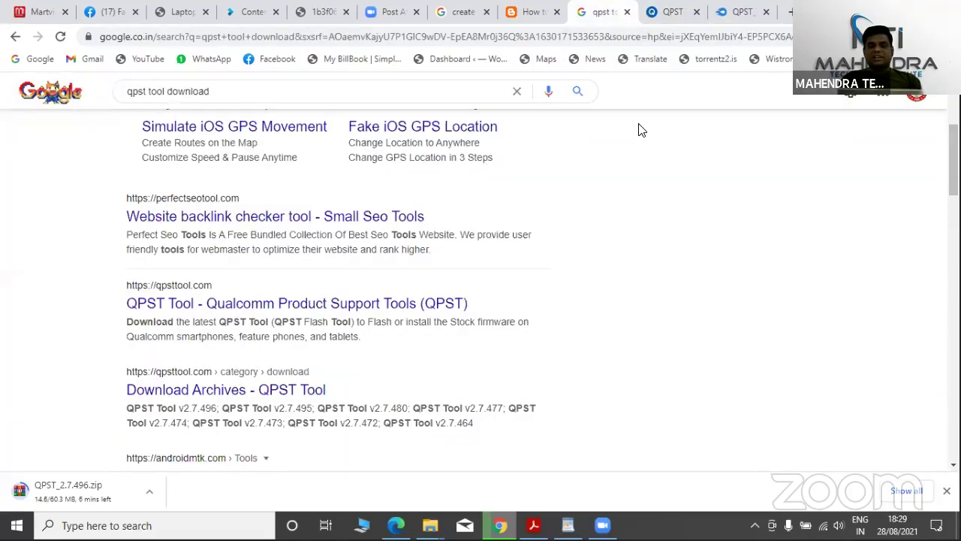
pyautogui.click(530, 12)
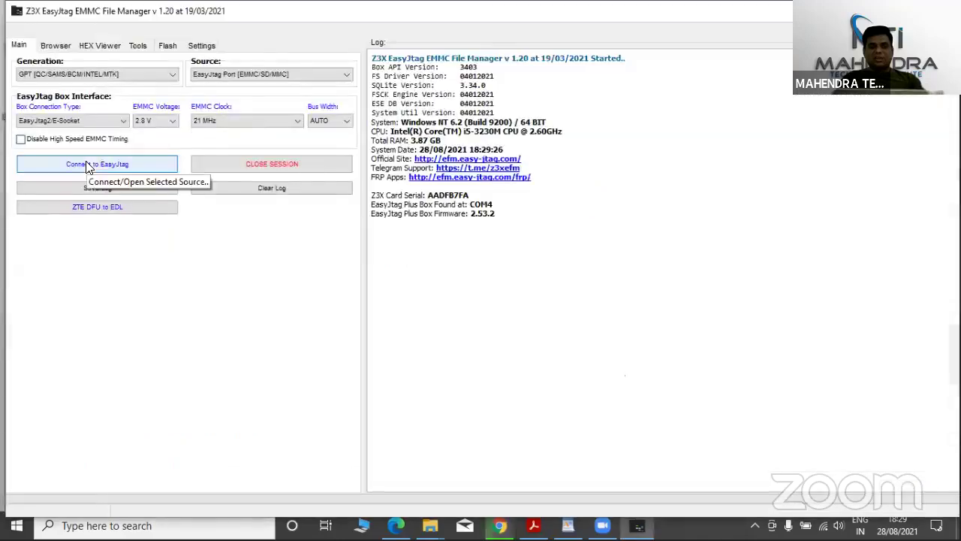
# Step: Return to the restarted EMMC File Manager, connect to EasyJtag and view the chip's partition list
pyautogui.hotkey('alt', 'Tab')
pyautogui.click(85, 162)
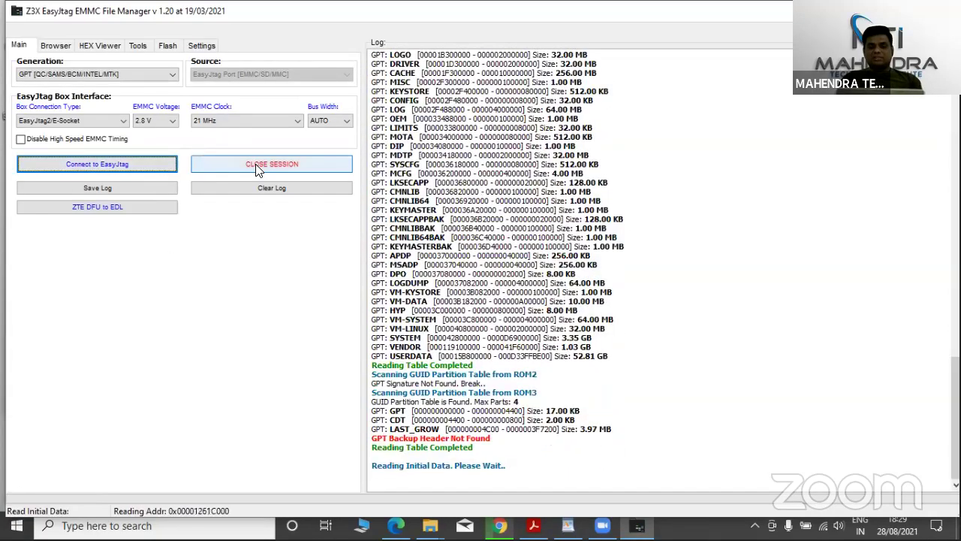
pyautogui.click(54, 45)
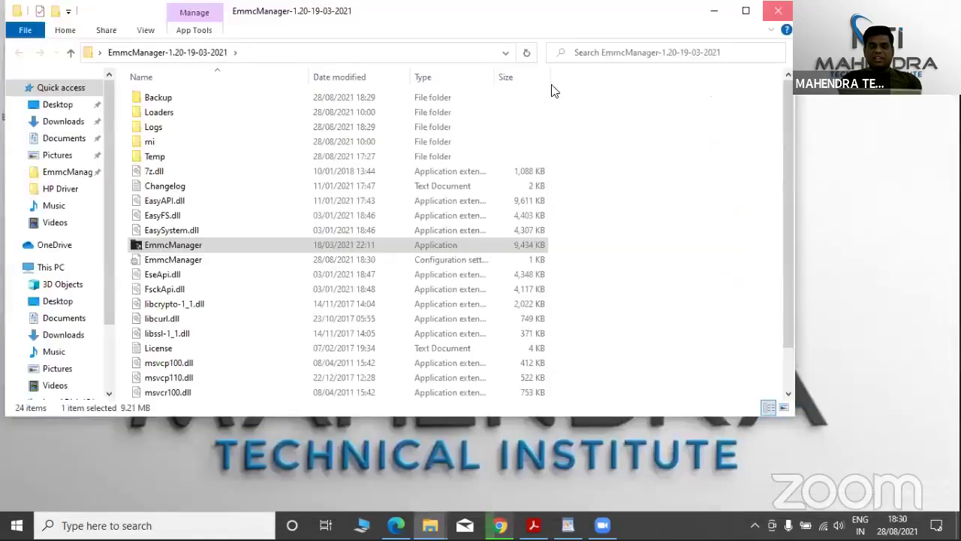
# Step: Launch eMMC_tool Suite from the desktop's EasyJTAG Plus shortcut and check the connected eMMC chip
pyautogui.press('super+d')
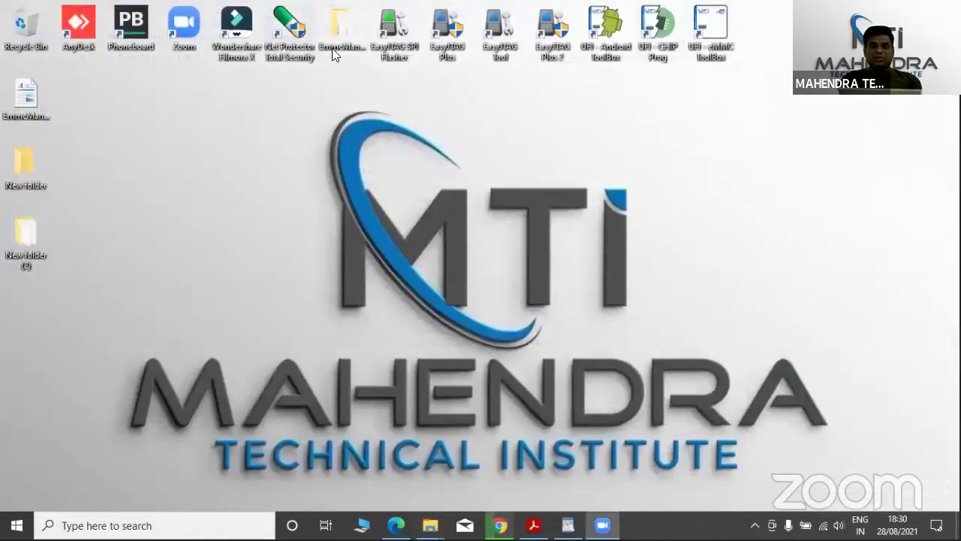
pyautogui.doubleClick(449, 38)
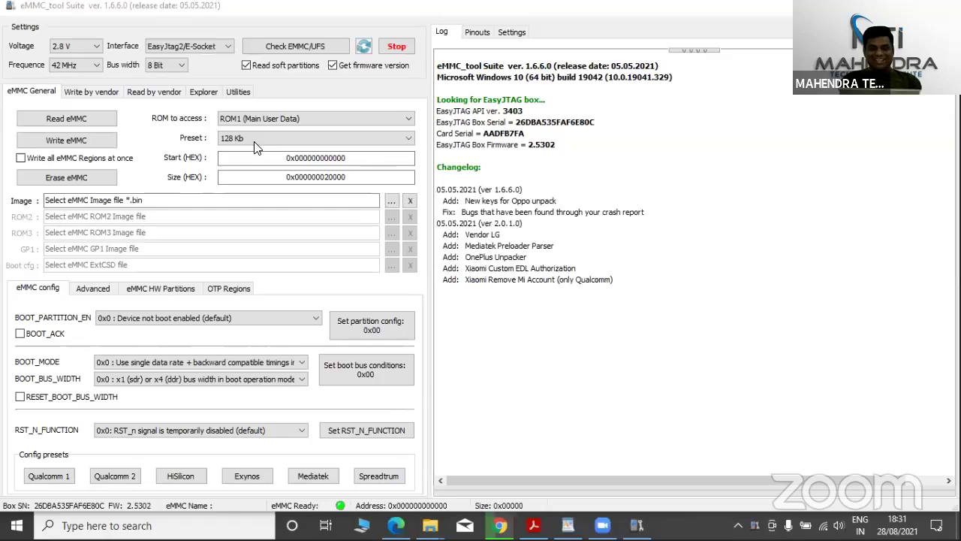
pyautogui.click(279, 50)
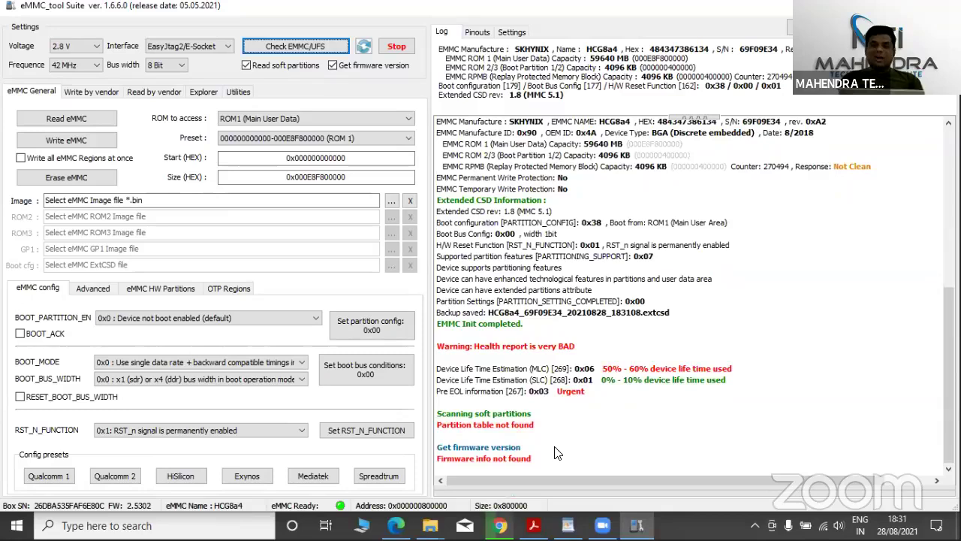
# Step: Enable writing all eMMC regions at once and erase all ROMs of the chip
pyautogui.click(26, 160)
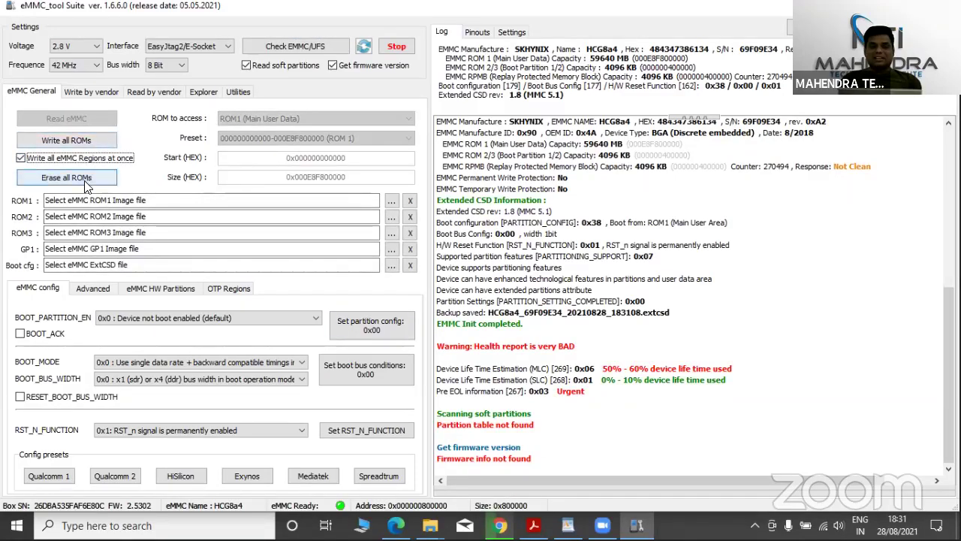
pyautogui.click(75, 177)
pyautogui.click(524, 286)
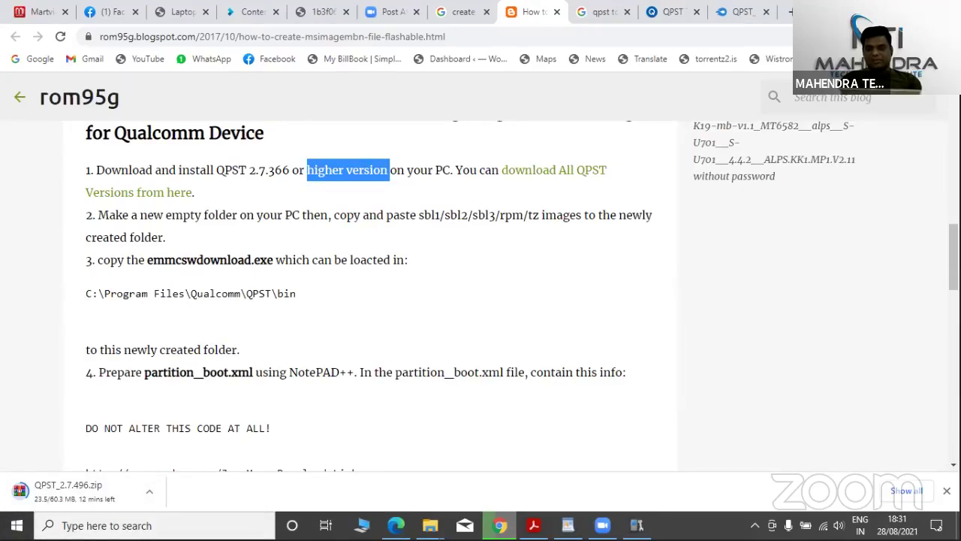
# Step: Read the msimage.mbn creation steps in the rom95g article and return to eMMC_tool Suite to check the erase progress
pyautogui.scroll(-7, 368, 293)
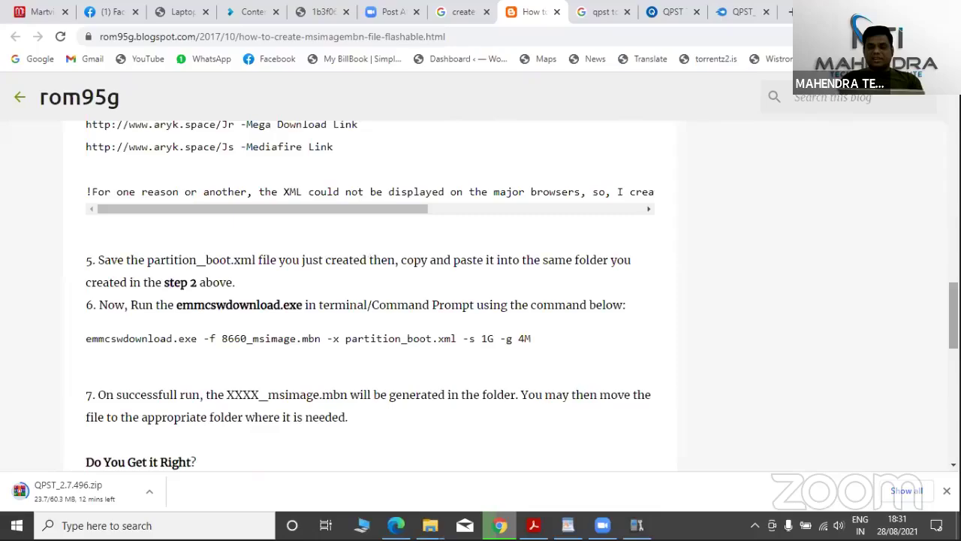
pyautogui.scroll(5, 368, 293)
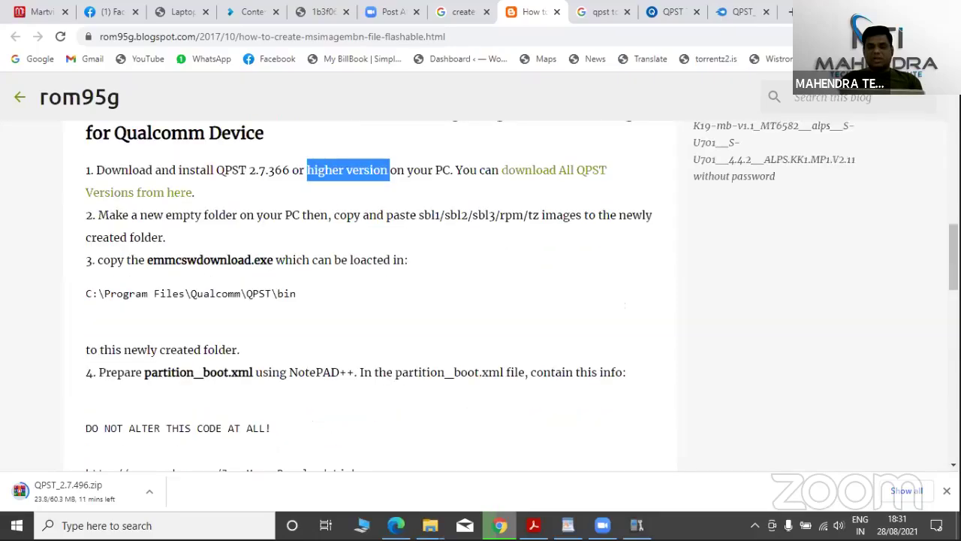
pyautogui.press('super+d')
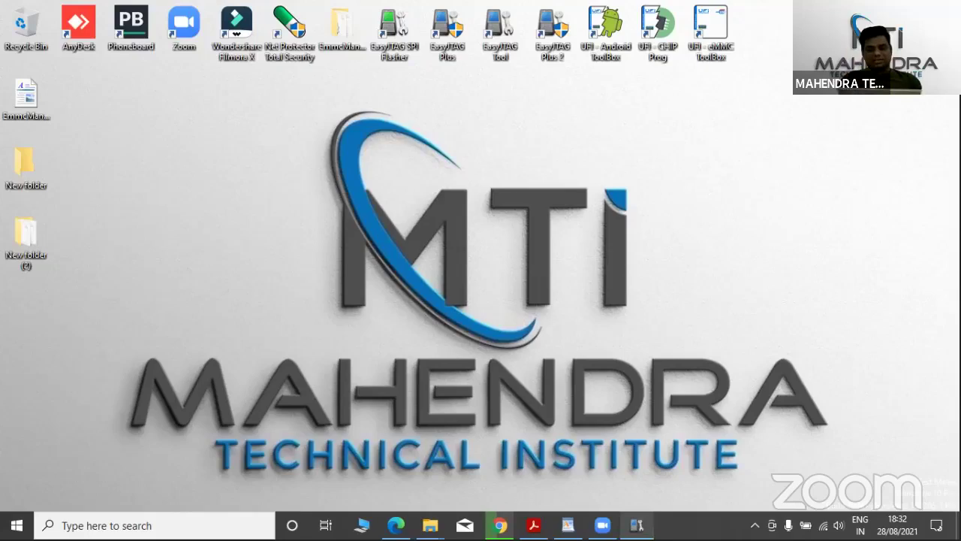
pyautogui.click(636, 525)
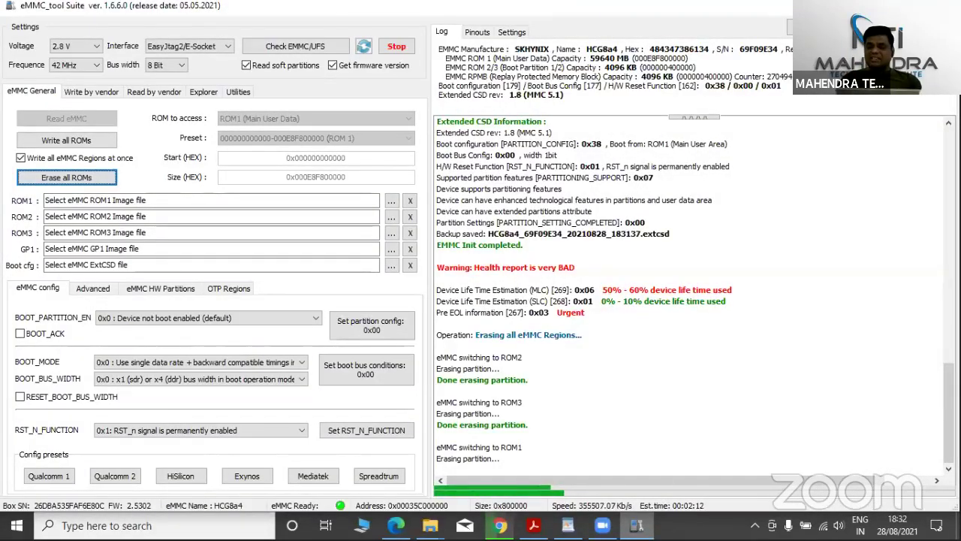
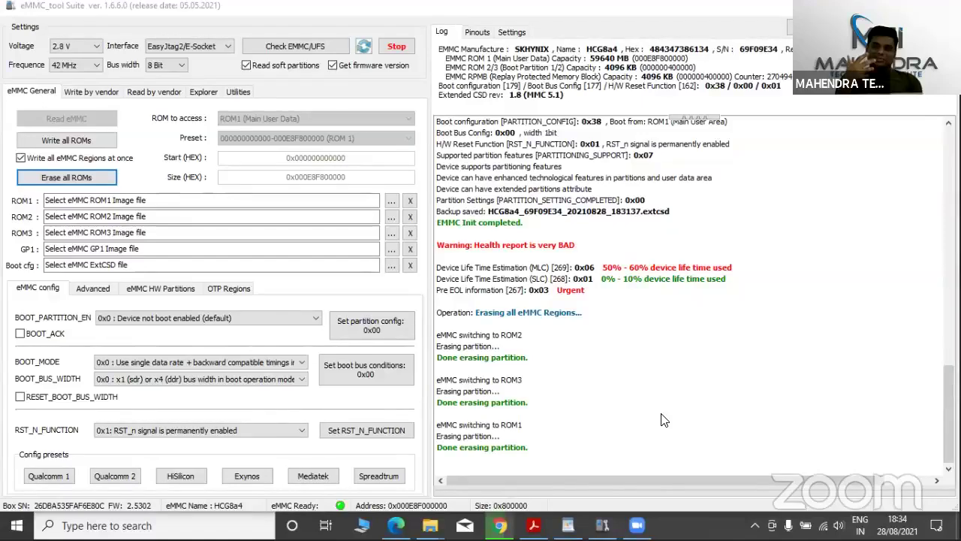
# Step: Check the erased eMMC chip again and close eMMC_tool Suite
pyautogui.click(319, 40)
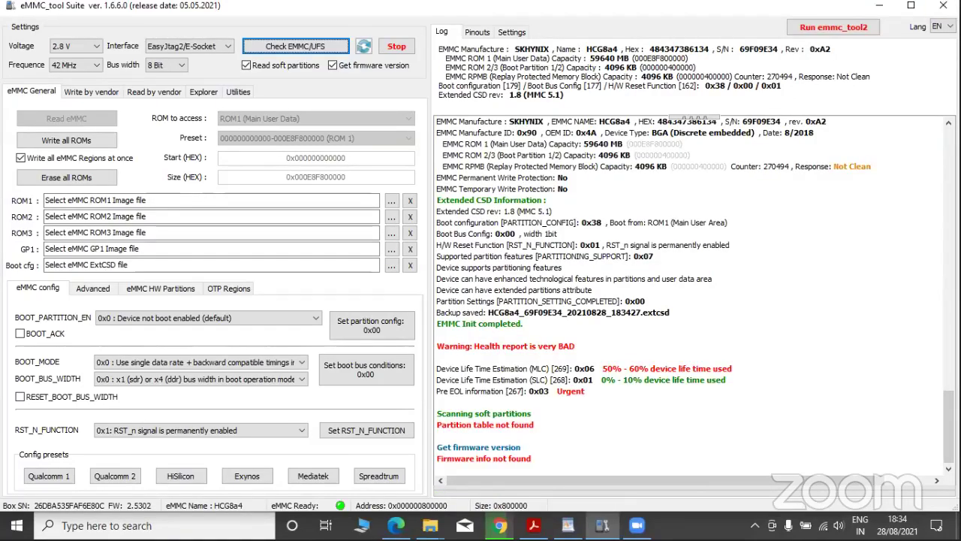
pyautogui.click(947, 6)
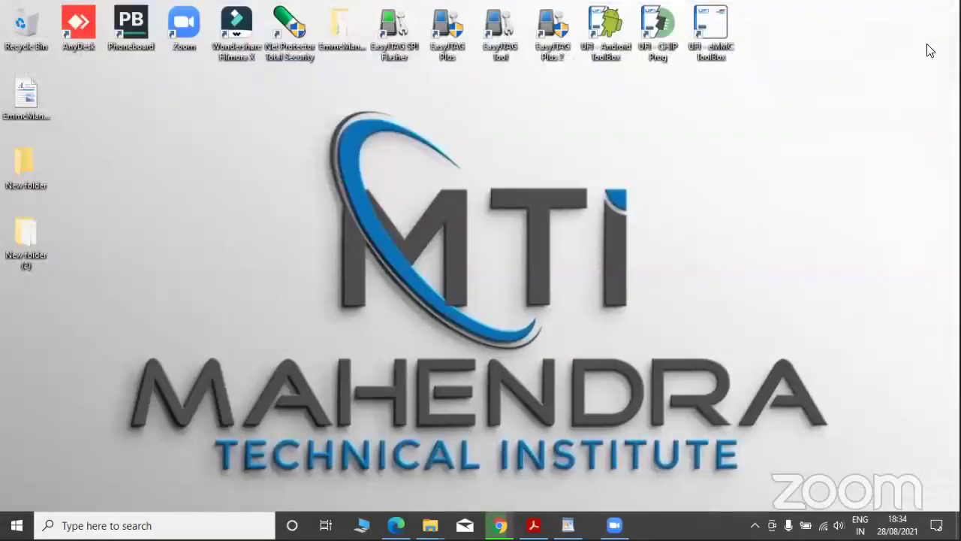
pyautogui.rightClick(466, 194)
pyautogui.click(496, 242)
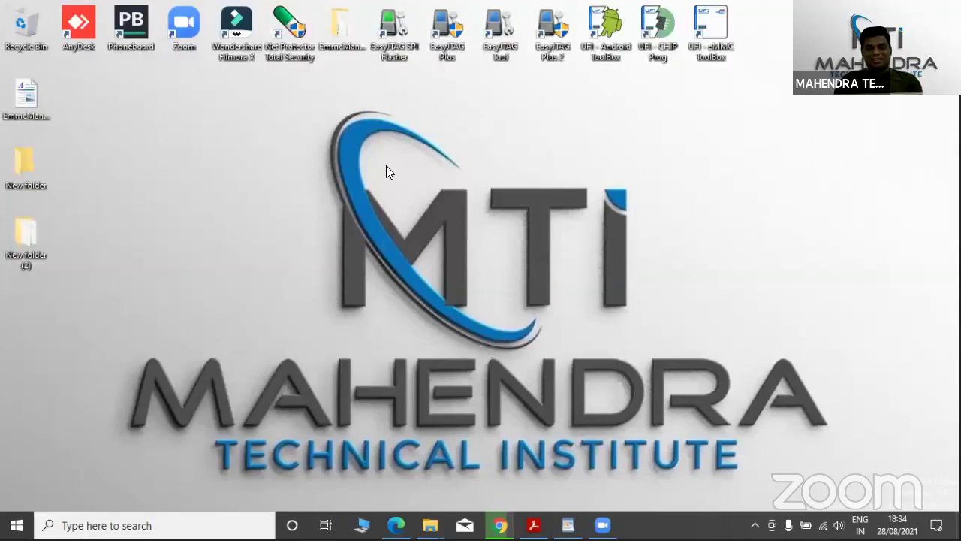
pyautogui.rightClick(385, 163)
pyautogui.click(415, 203)
pyautogui.rightClick(425, 222)
pyautogui.click(455, 263)
pyautogui.rightClick(456, 265)
pyautogui.click(498, 311)
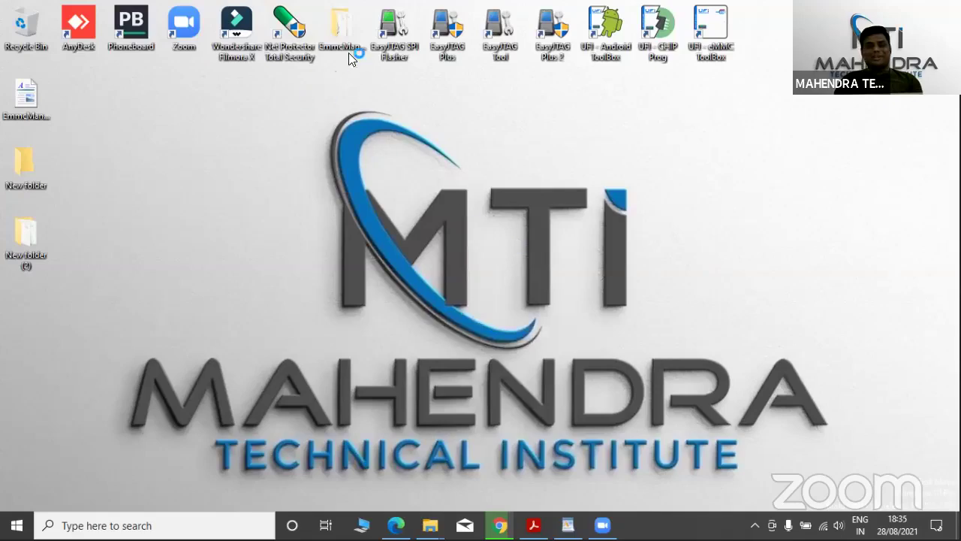
# Step: Launch EmmcManager from the EmmcManager-1.20-19-03-2021 folder, connect to EasyJtag and show the chip's ROM areas
pyautogui.doubleClick(335, 23)
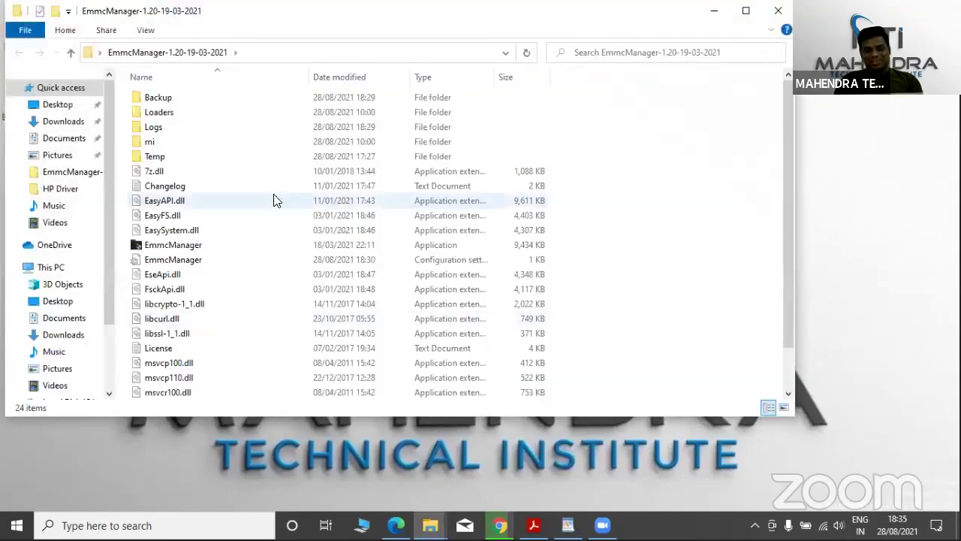
pyautogui.doubleClick(235, 244)
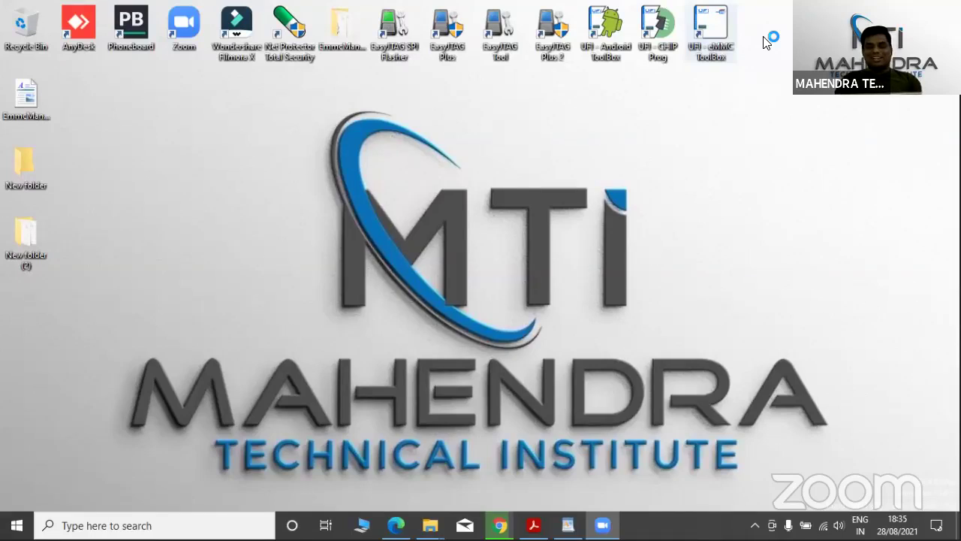
pyautogui.rightClick(430, 151)
pyautogui.click(464, 197)
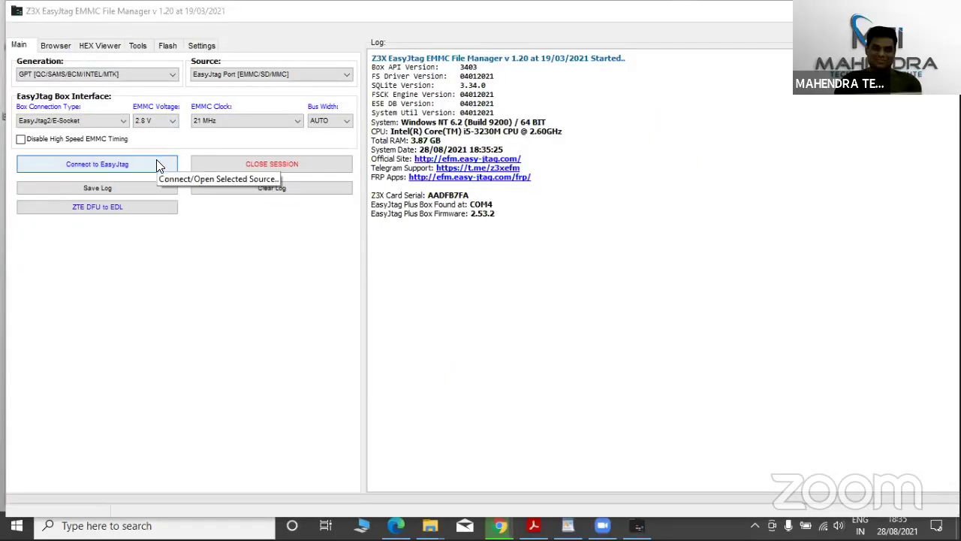
pyautogui.click(158, 164)
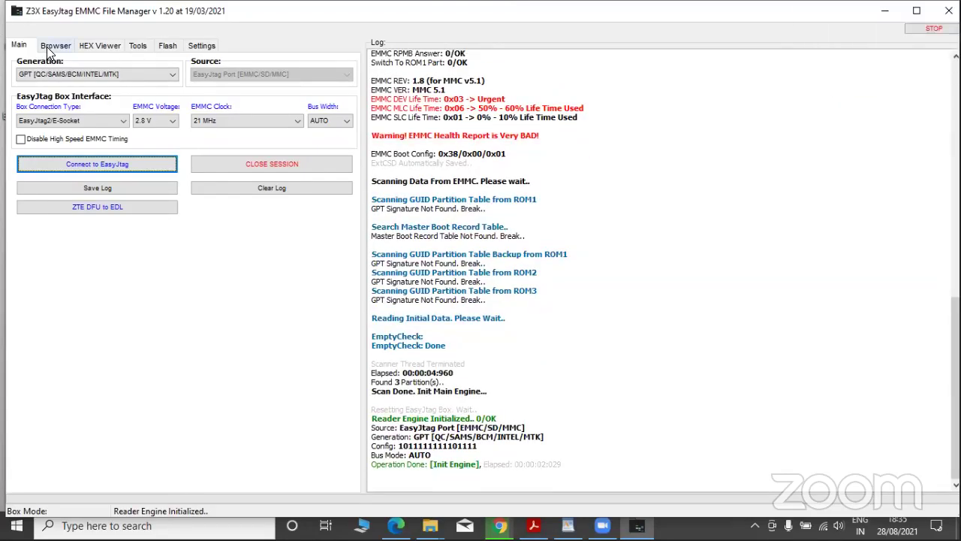
pyautogui.click(47, 47)
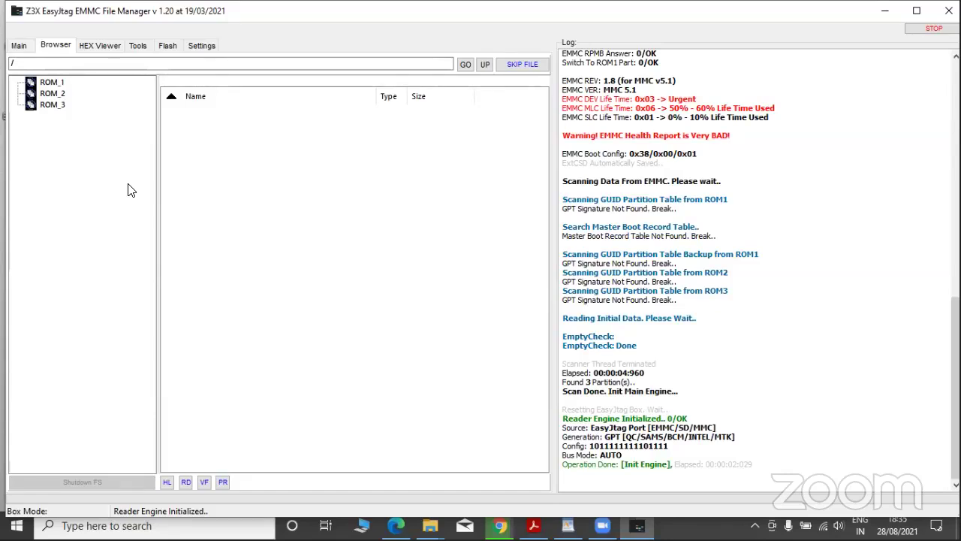
# Step: Review the connection log, try a Universal Factory Reset from the Android tools and open the EMMC tools
pyautogui.click(136, 45)
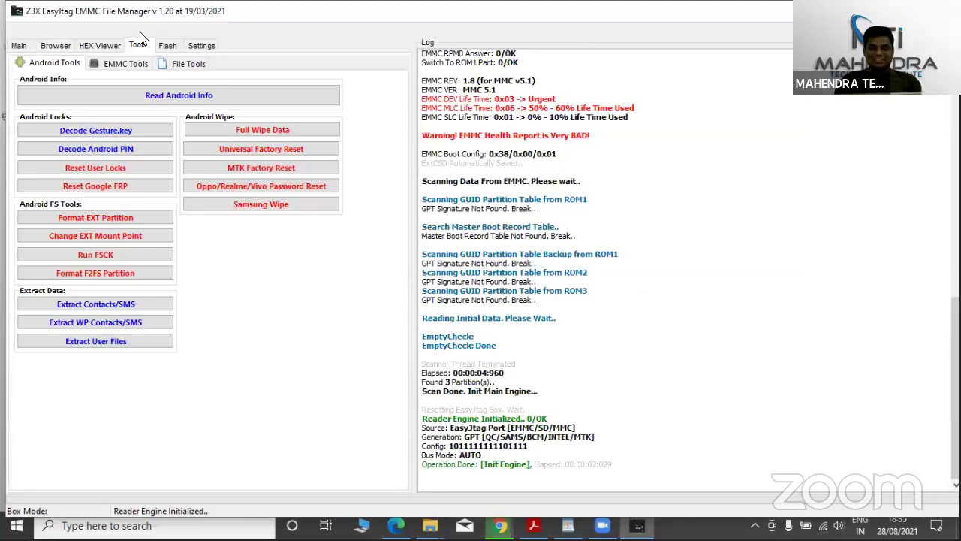
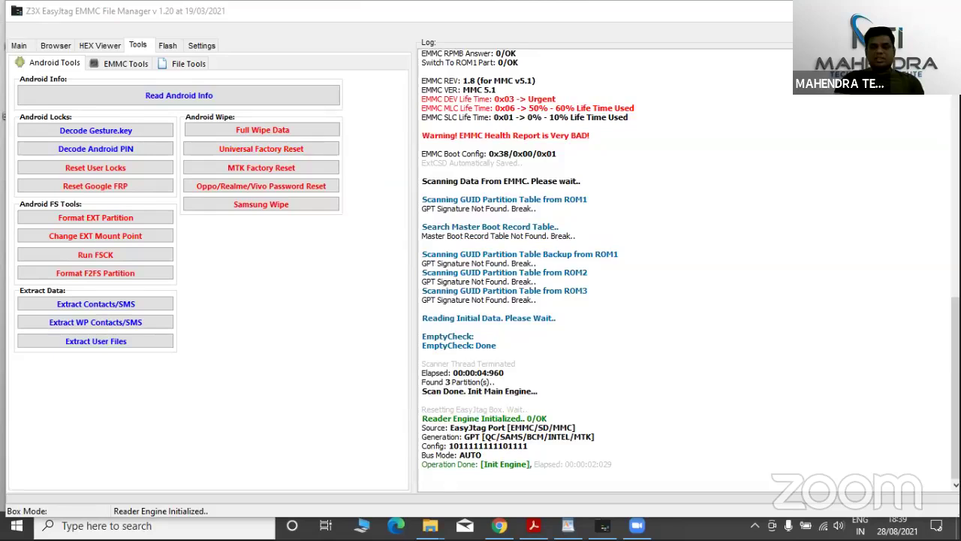
pyautogui.scroll(15, 683, 270)
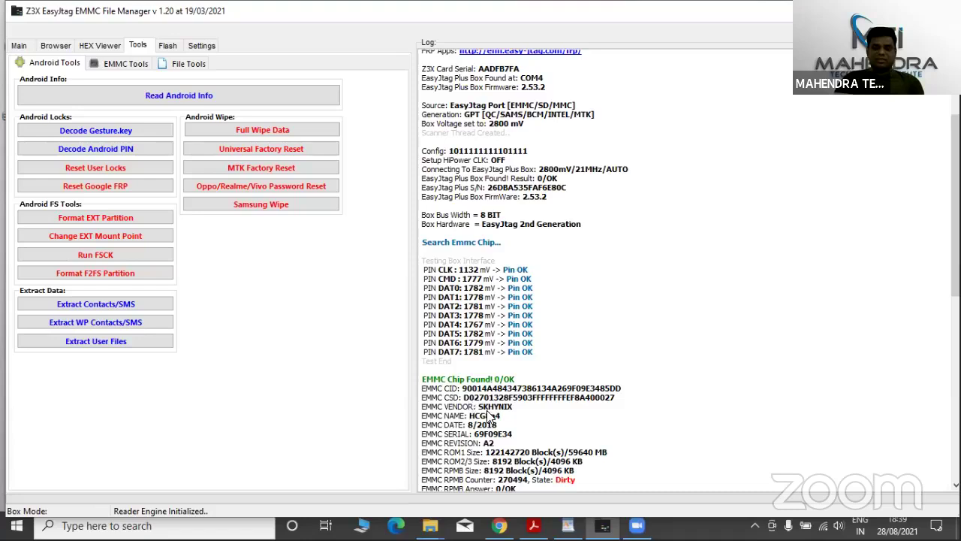
pyautogui.click(293, 150)
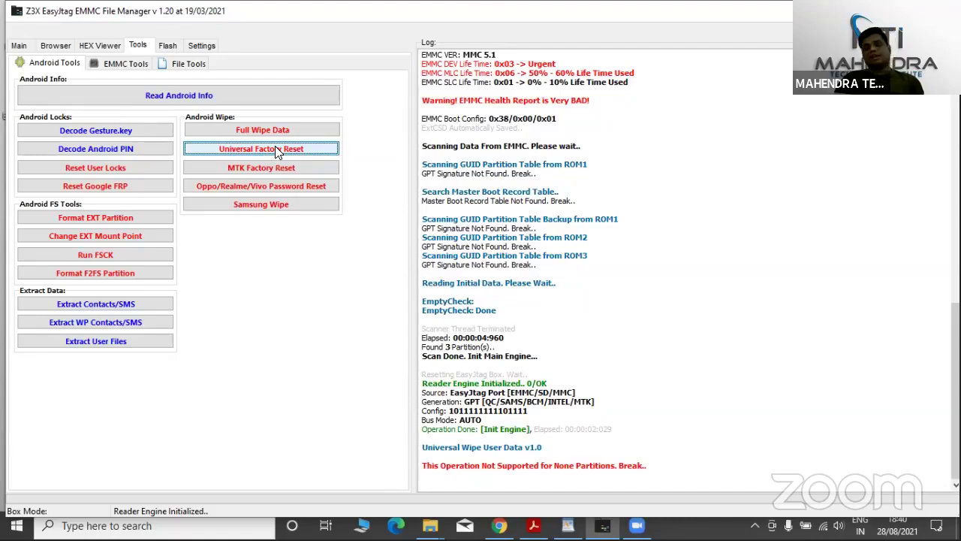
pyautogui.click(112, 66)
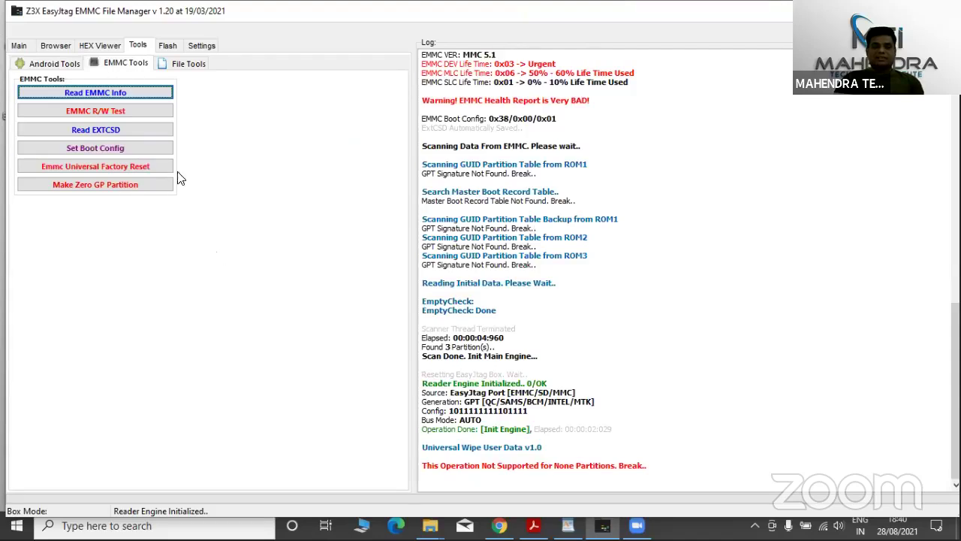
# Step: Look through the file, Android and EMMC tools, make a zero GP partition on the chip, and close EmmcManager
pyautogui.click(177, 64)
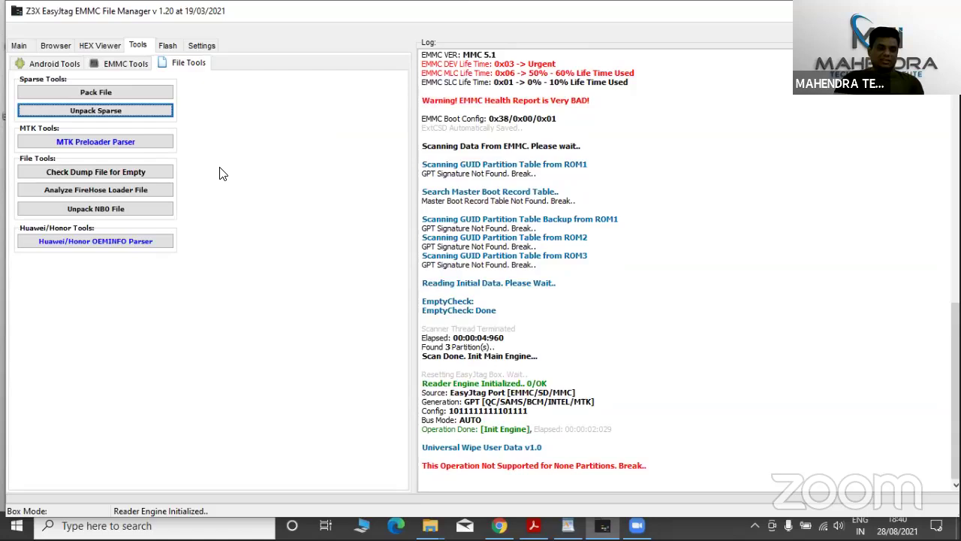
pyautogui.click(47, 65)
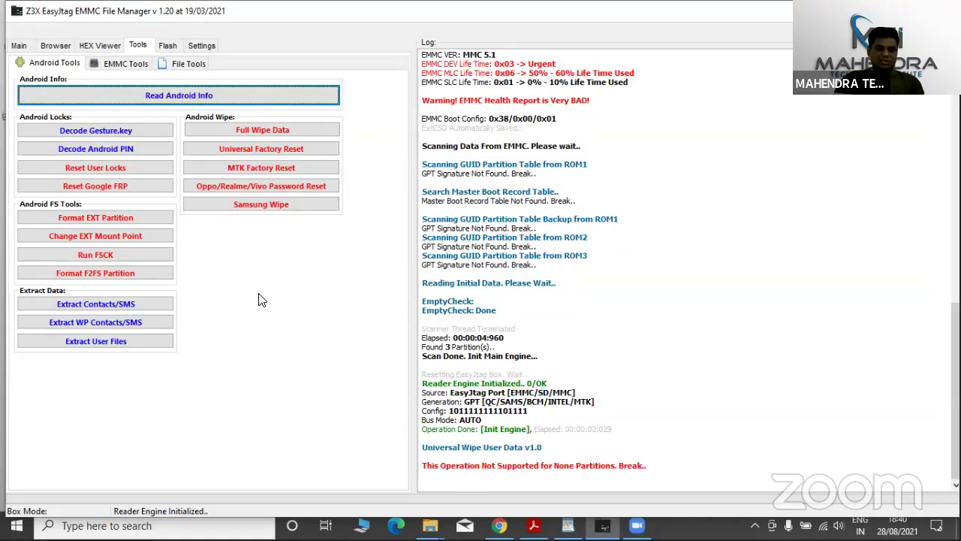
pyautogui.click(132, 64)
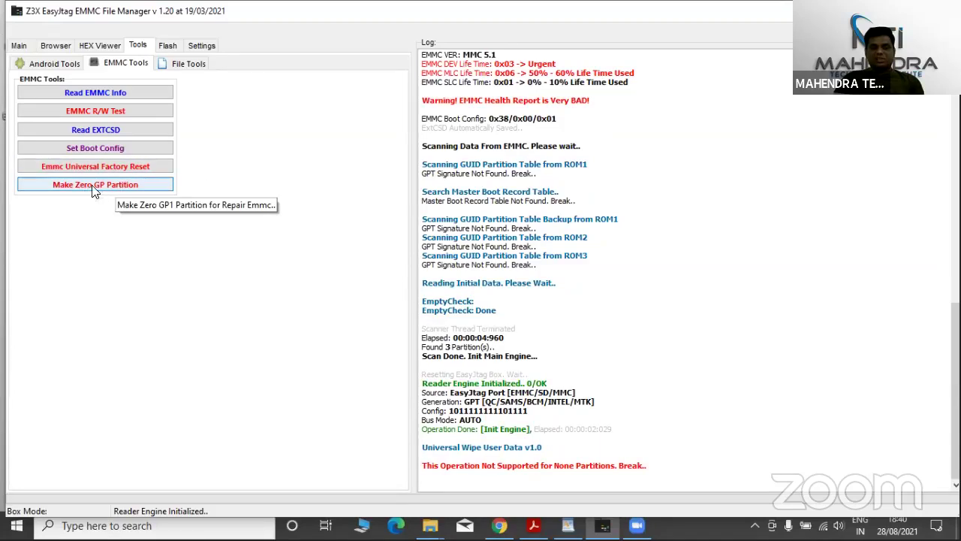
pyautogui.click(124, 186)
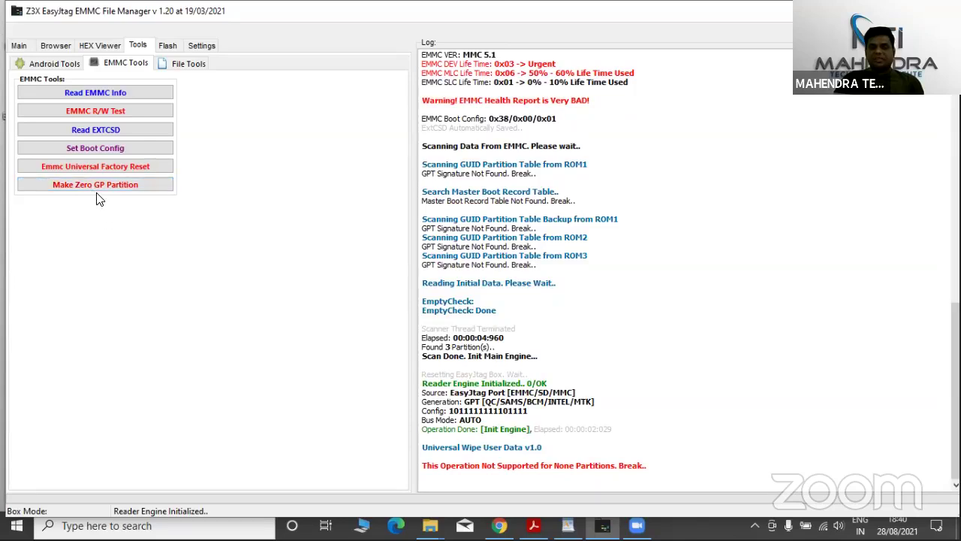
pyautogui.click(94, 187)
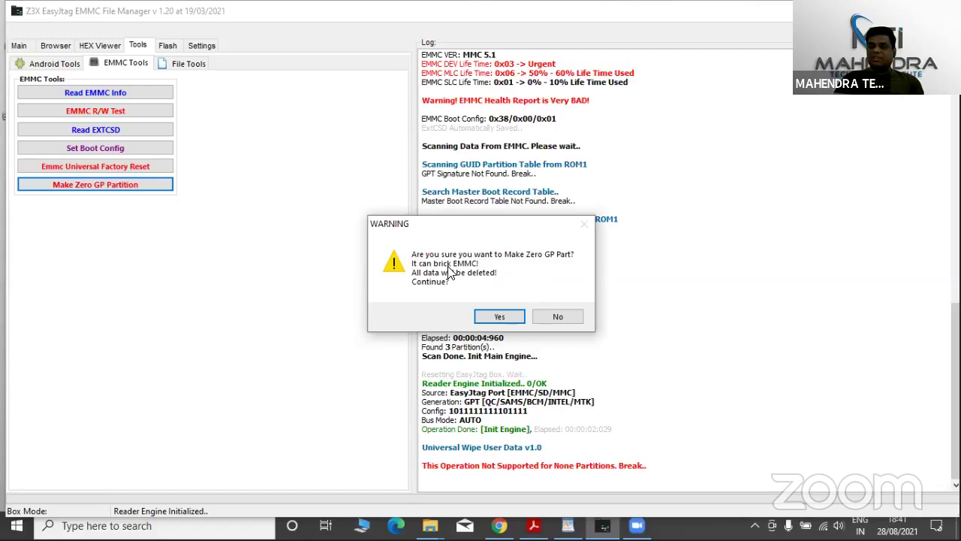
pyautogui.click(500, 317)
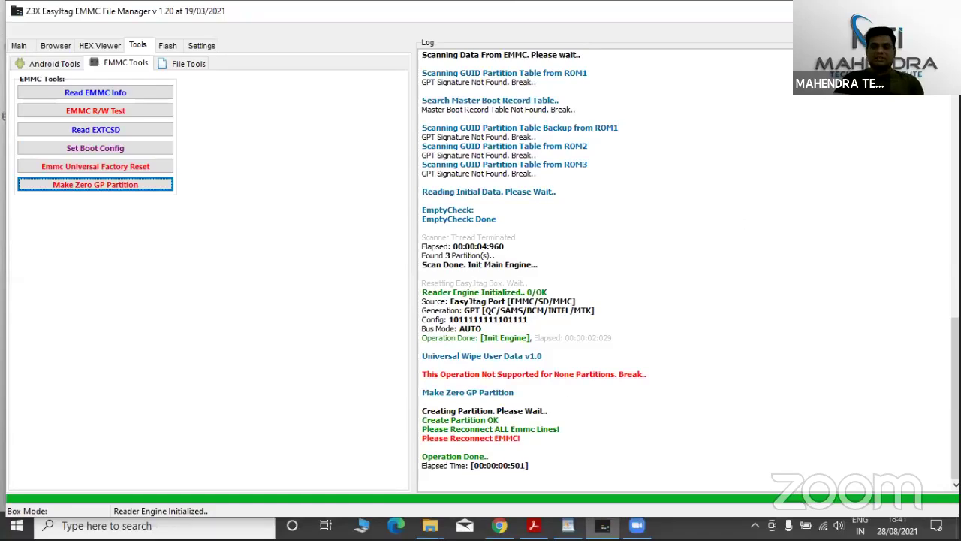
pyautogui.hotkey('alt', 'F4')
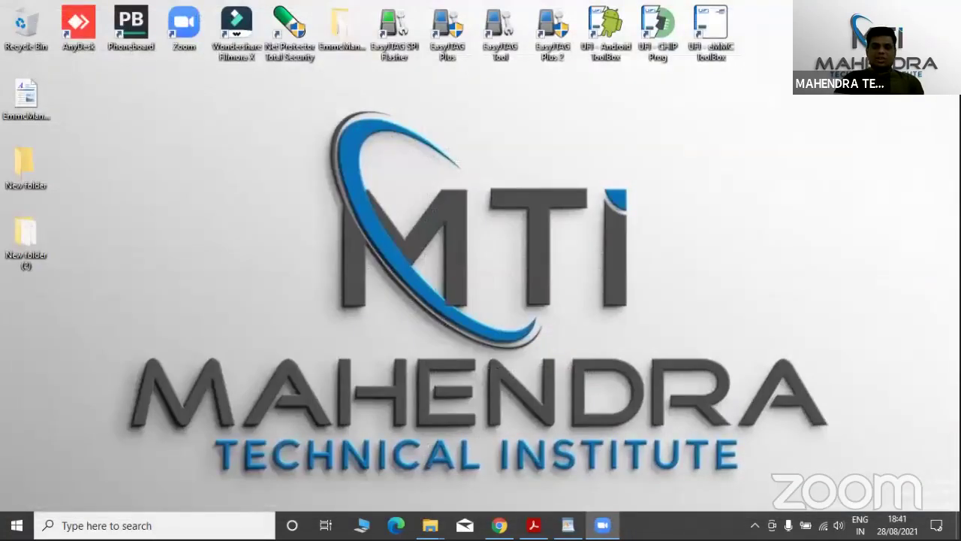
# Step: Launch EmmcManager again from the EmmcManager-1.20-19-03-2021 folder and show the desktop
pyautogui.moveTo(434, 525)
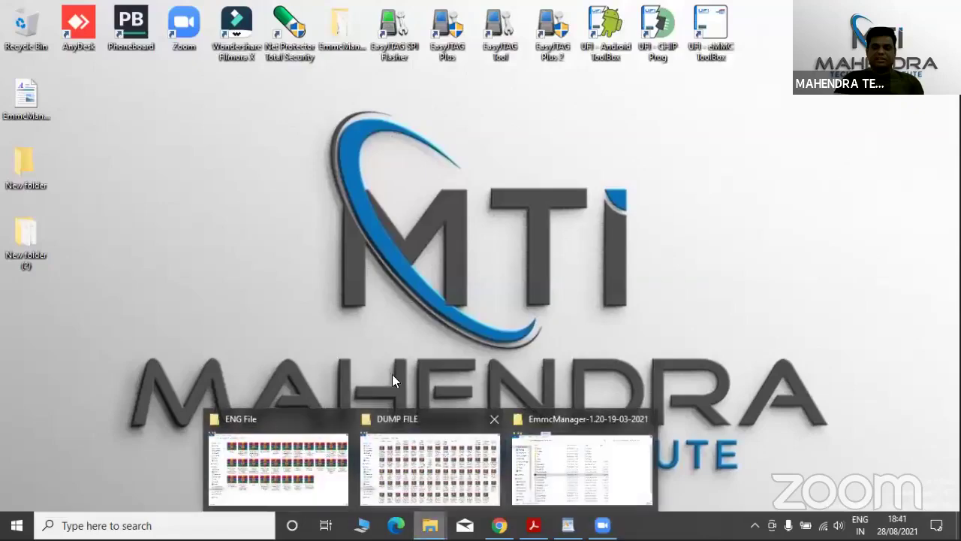
pyautogui.click(541, 468)
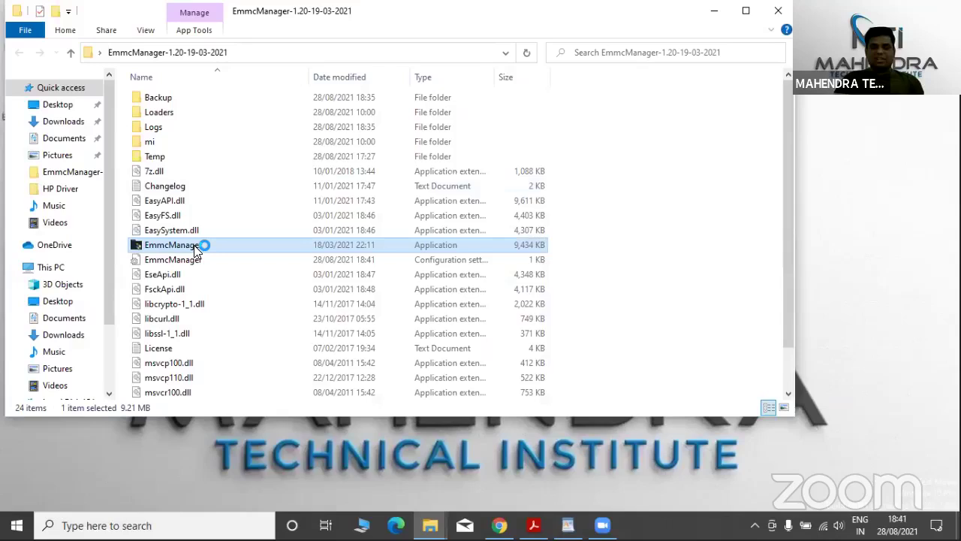
pyautogui.press('super+d')
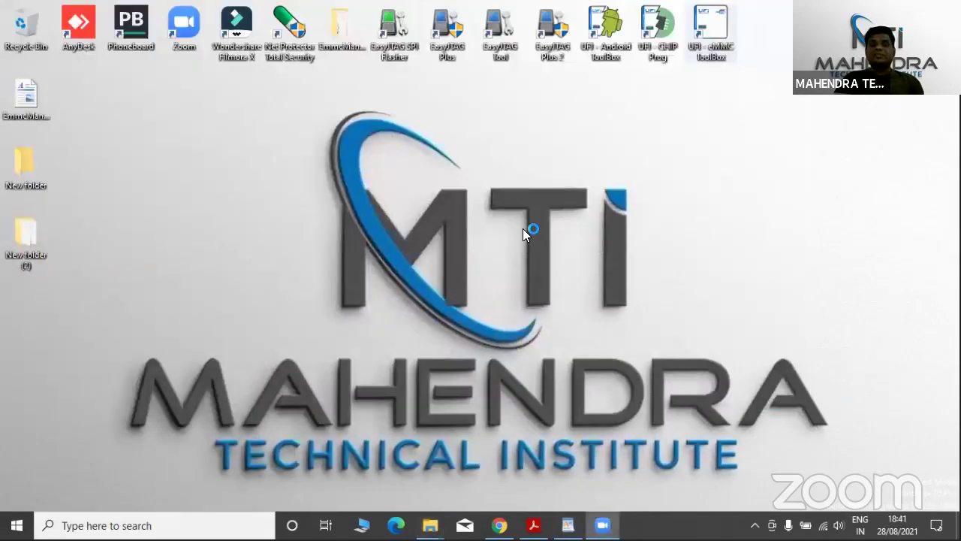
pyautogui.rightClick(523, 225)
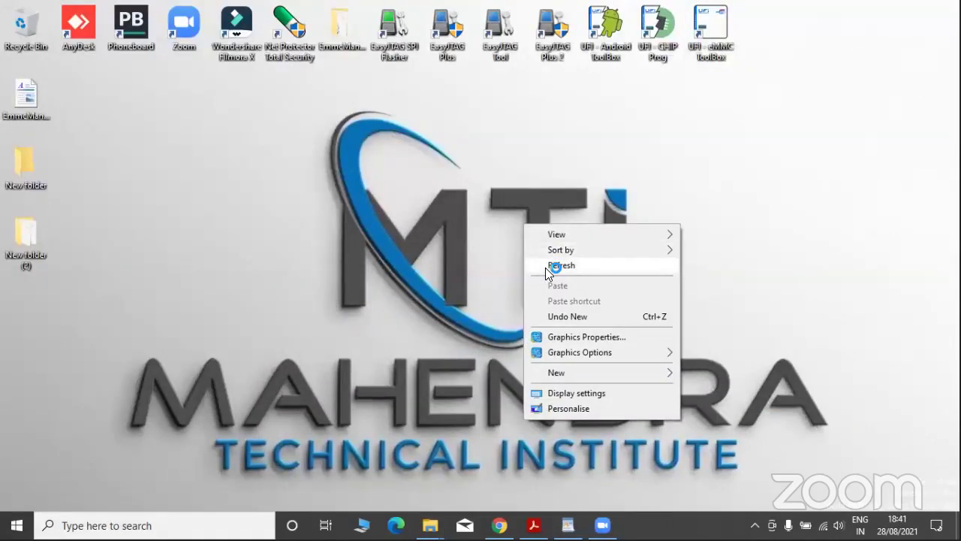
pyautogui.click(545, 267)
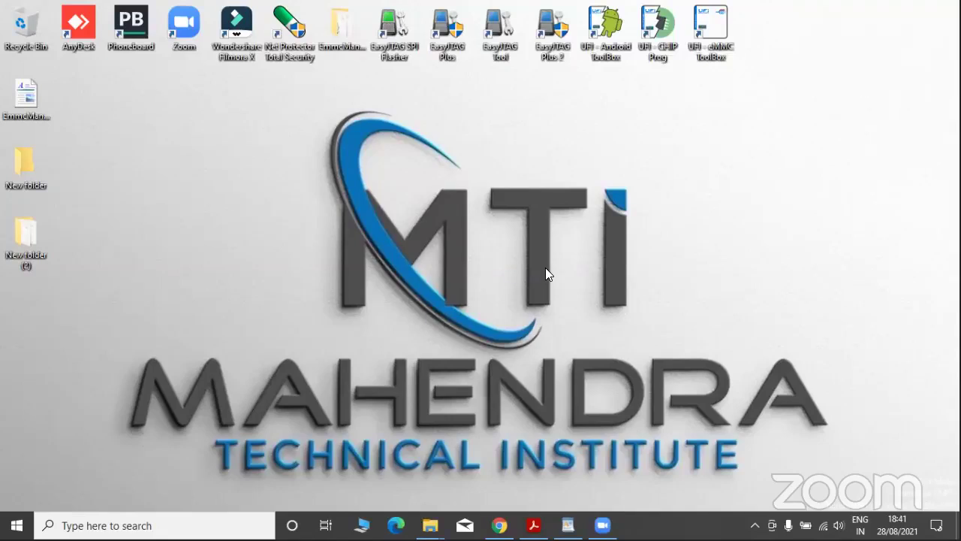
pyautogui.rightClick(545, 267)
pyautogui.click(562, 308)
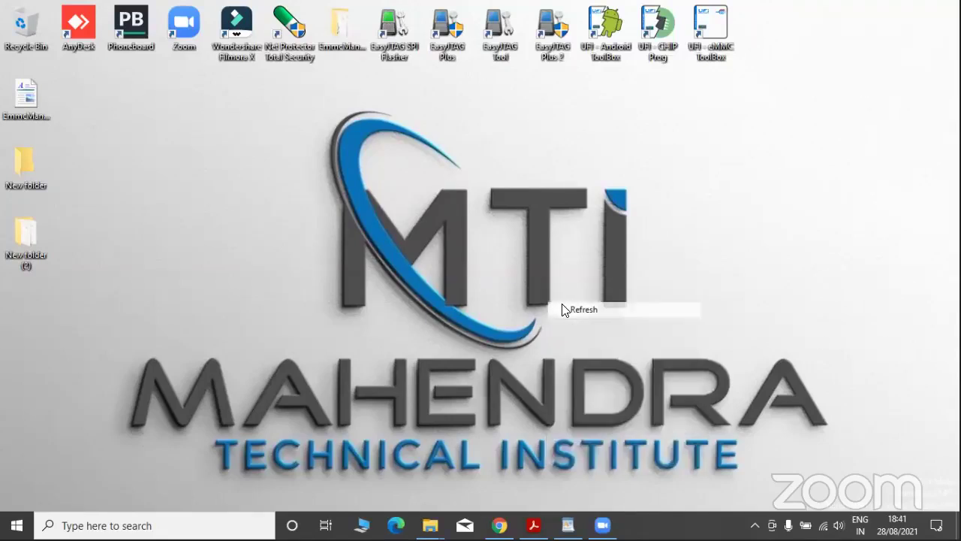
pyautogui.rightClick(562, 303)
pyautogui.click(593, 347)
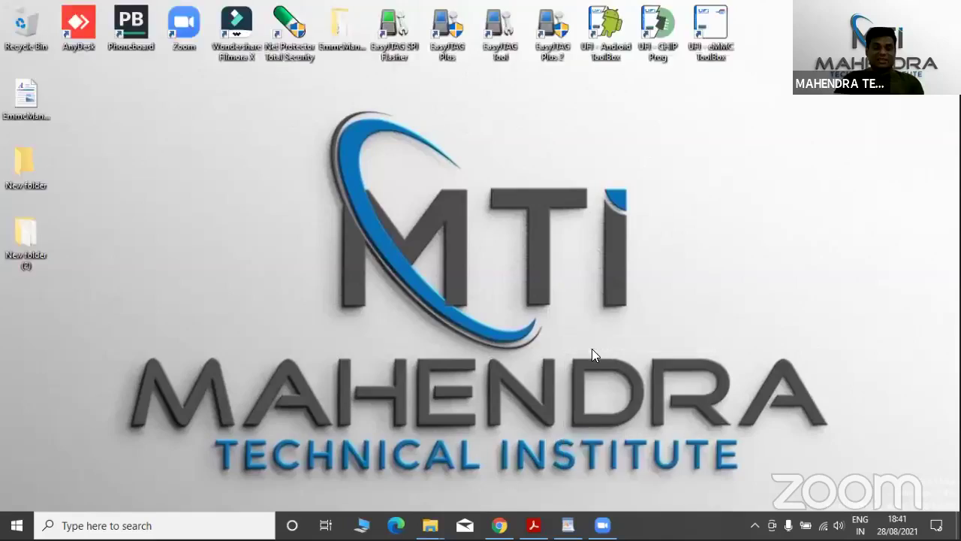
pyautogui.rightClick(532, 237)
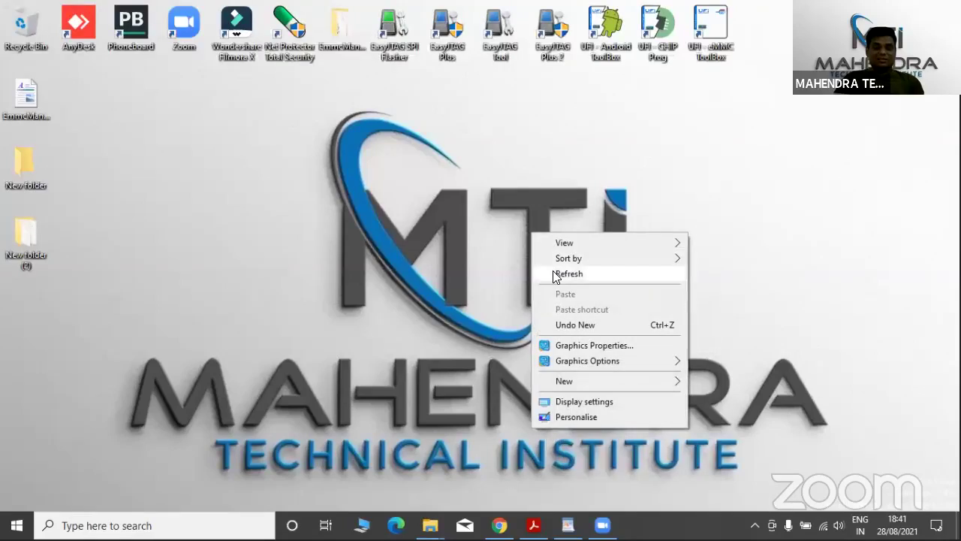
pyautogui.click(553, 270)
pyautogui.rightClick(553, 271)
pyautogui.click(578, 314)
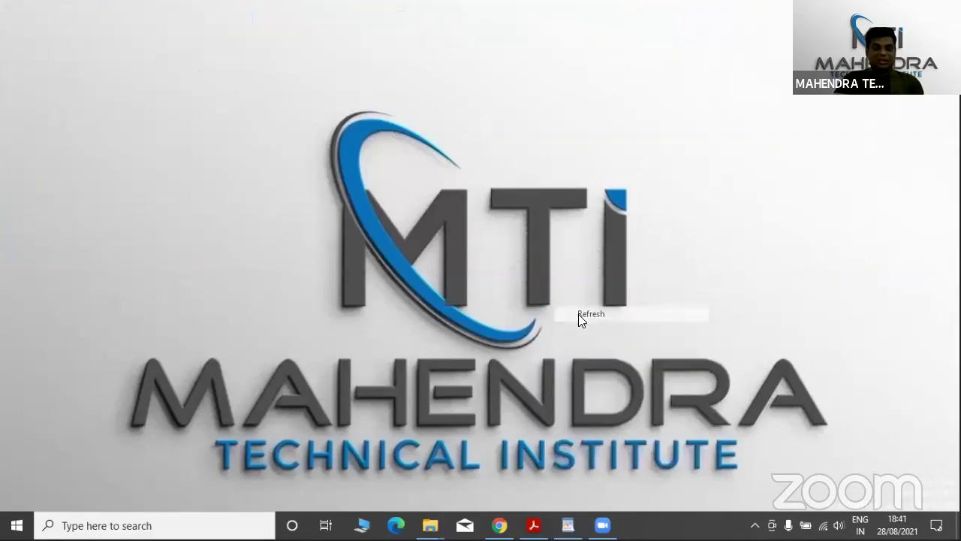
pyautogui.rightClick(579, 314)
pyautogui.click(619, 353)
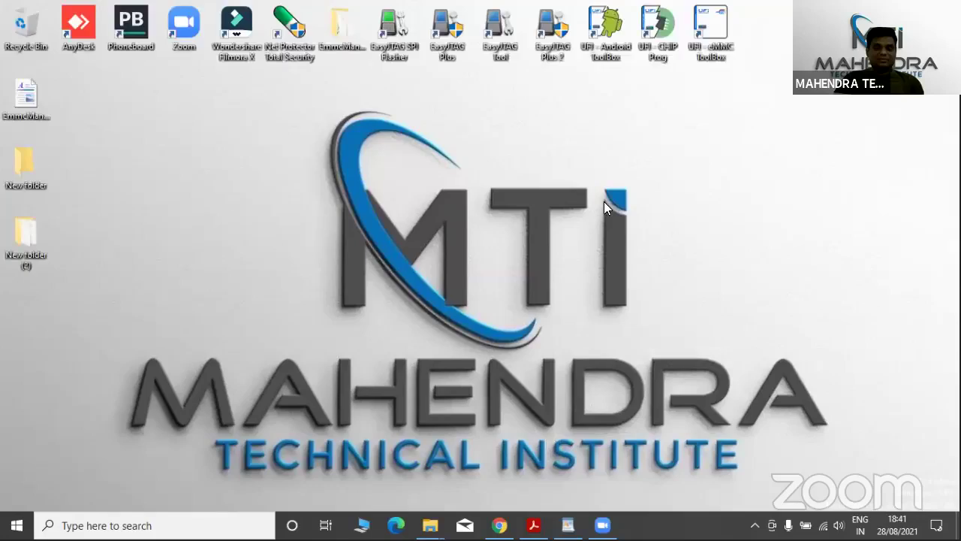
pyautogui.rightClick(620, 159)
pyautogui.click(655, 201)
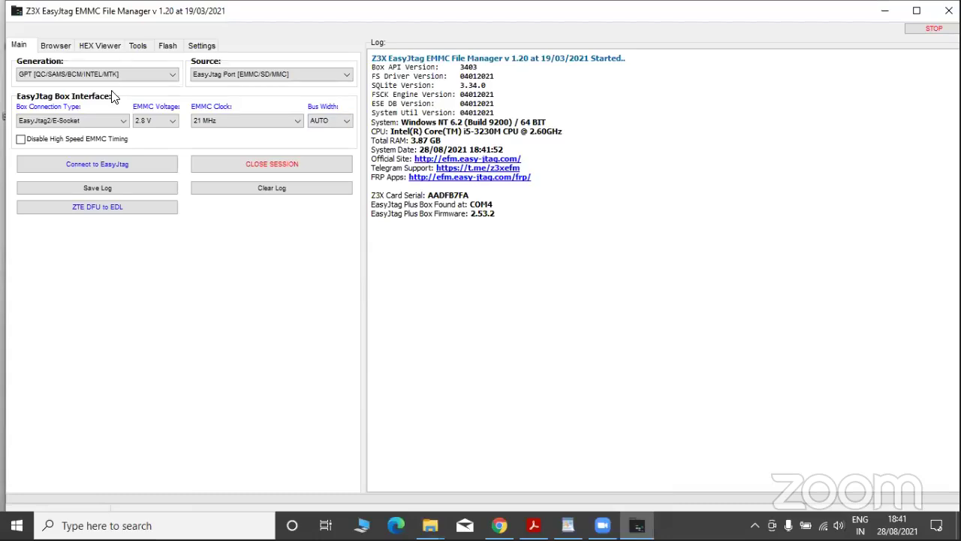
# Step: Connect to EasyJtag and load Z3X_EFM_RawProgram0 from the desktop's New folder (2) for Qualcomm flashing
pyautogui.click(112, 165)
pyautogui.click(111, 164)
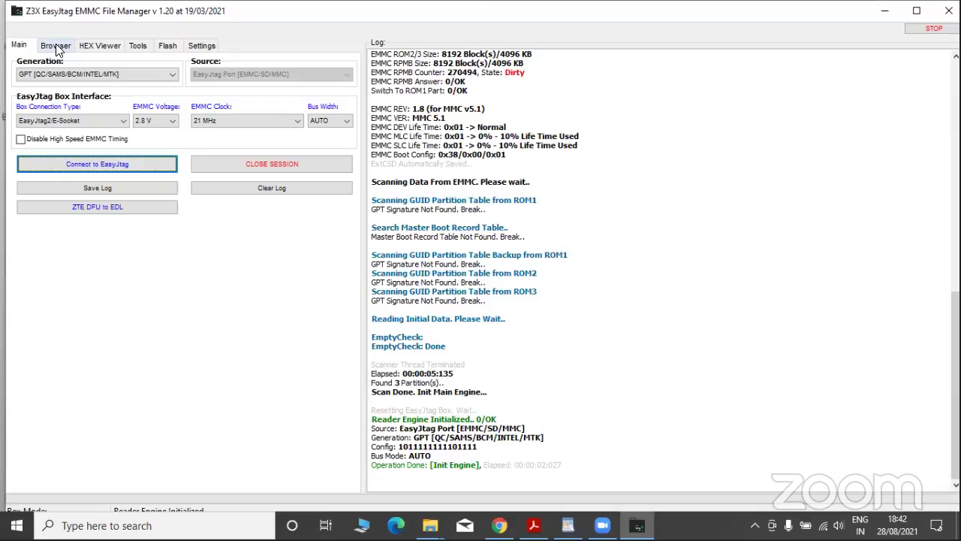
pyautogui.click(171, 46)
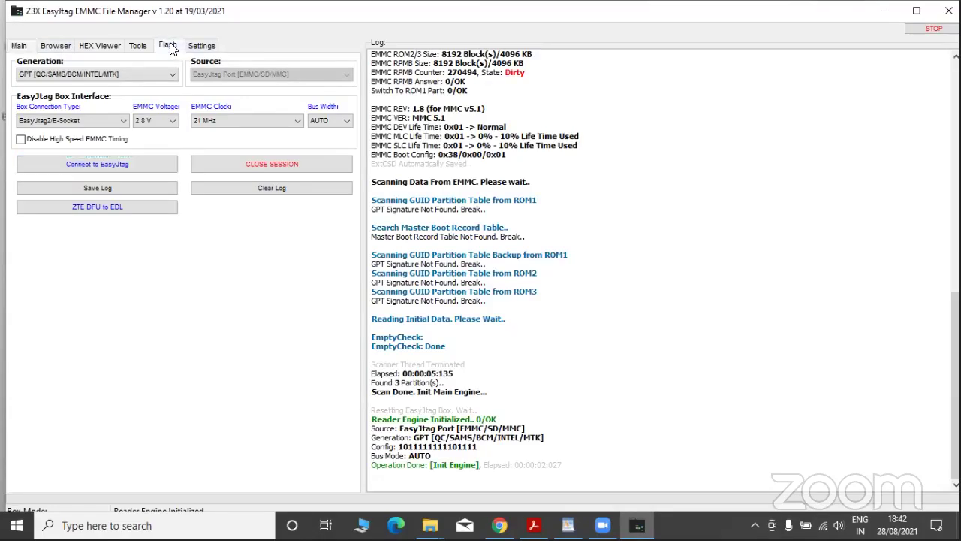
pyautogui.click(396, 89)
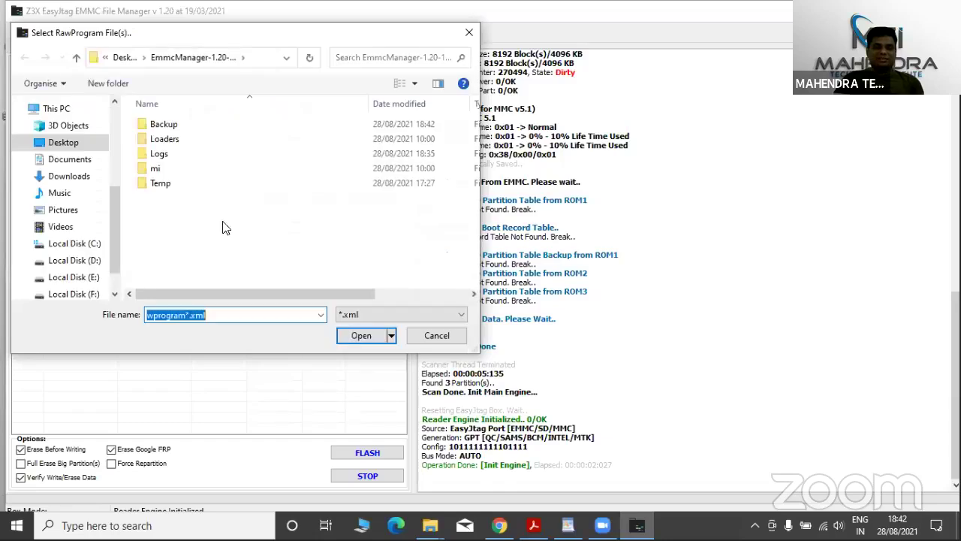
pyautogui.click(63, 142)
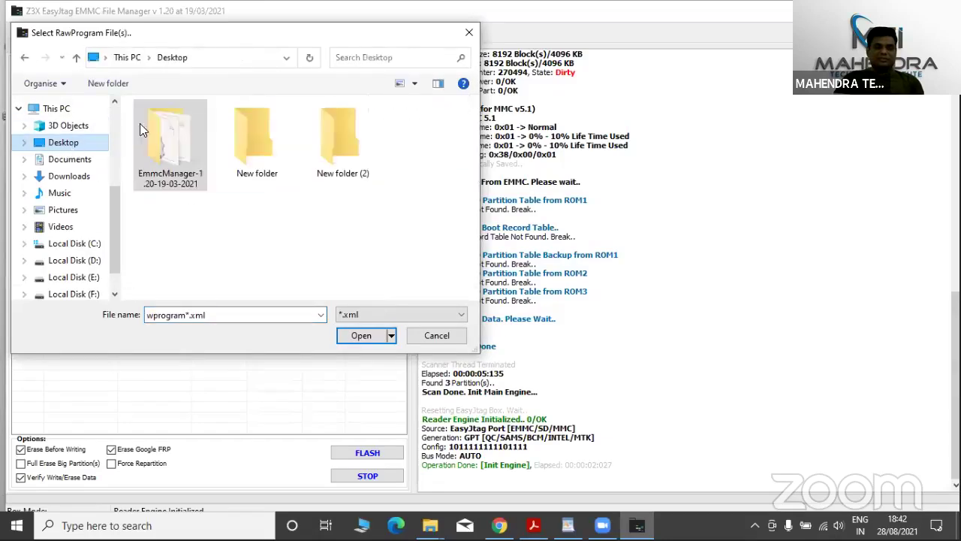
pyautogui.click(332, 147)
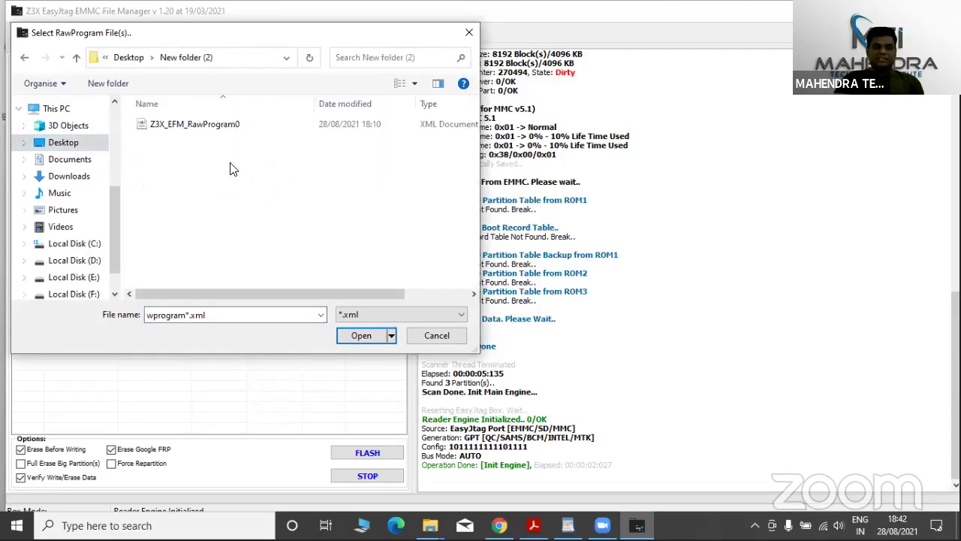
pyautogui.doubleClick(212, 128)
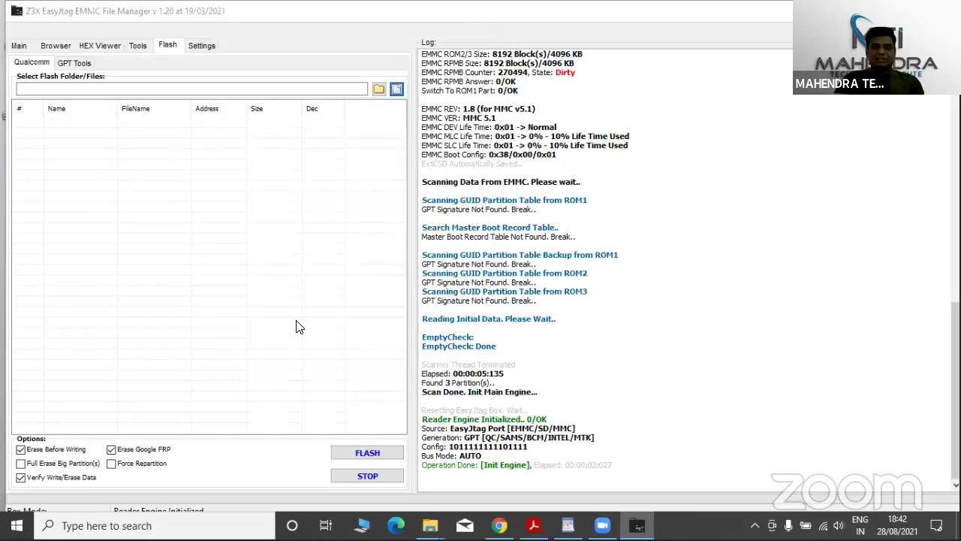
pyautogui.doubleClick(197, 129)
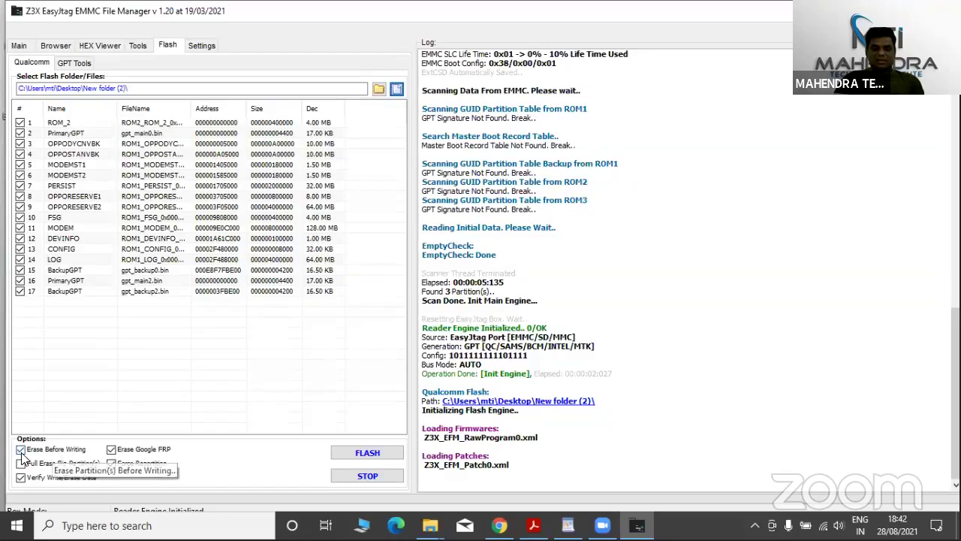
# Step: Flash all the loaded partition files to the eMMC with erase before writing, and reconnect to EasyJtag to rescan the partitions
pyautogui.click(122, 463)
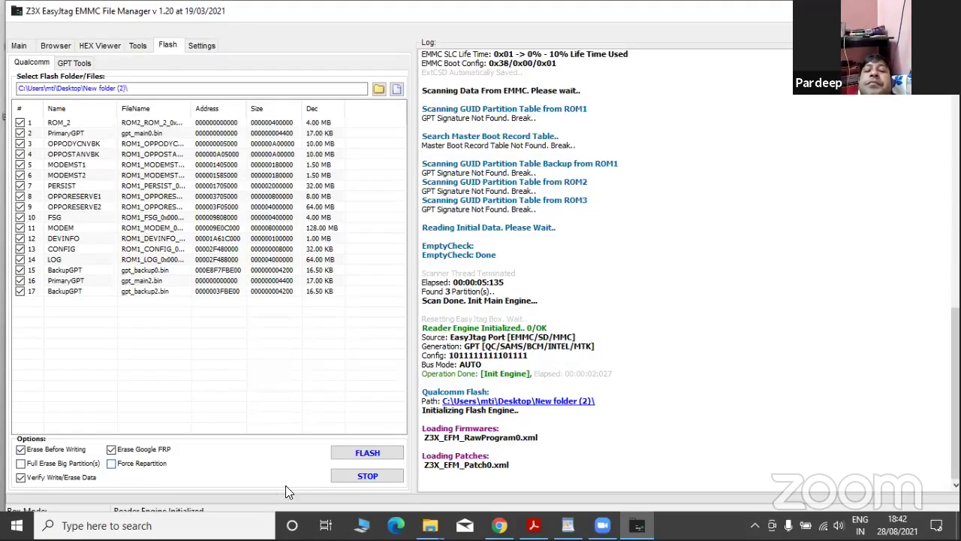
pyautogui.click(380, 454)
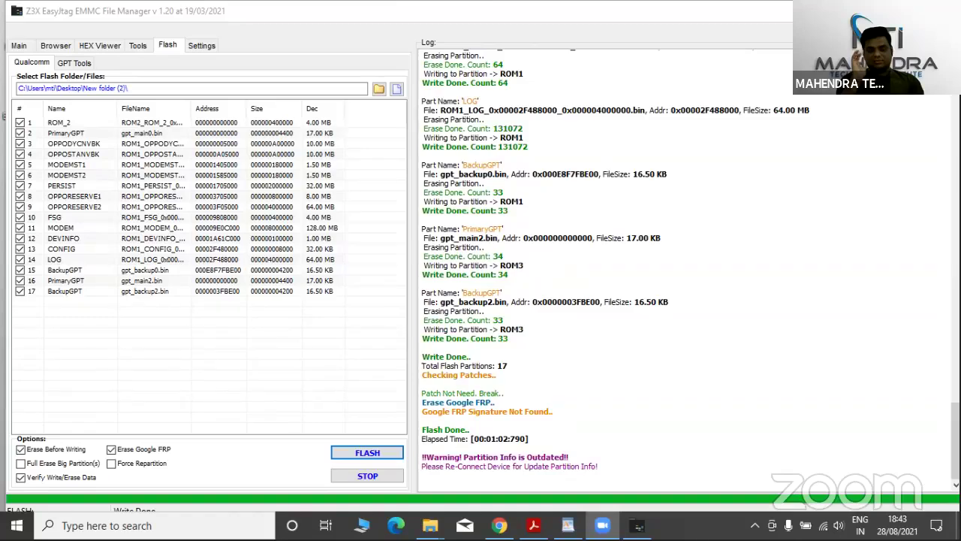
pyautogui.click(24, 39)
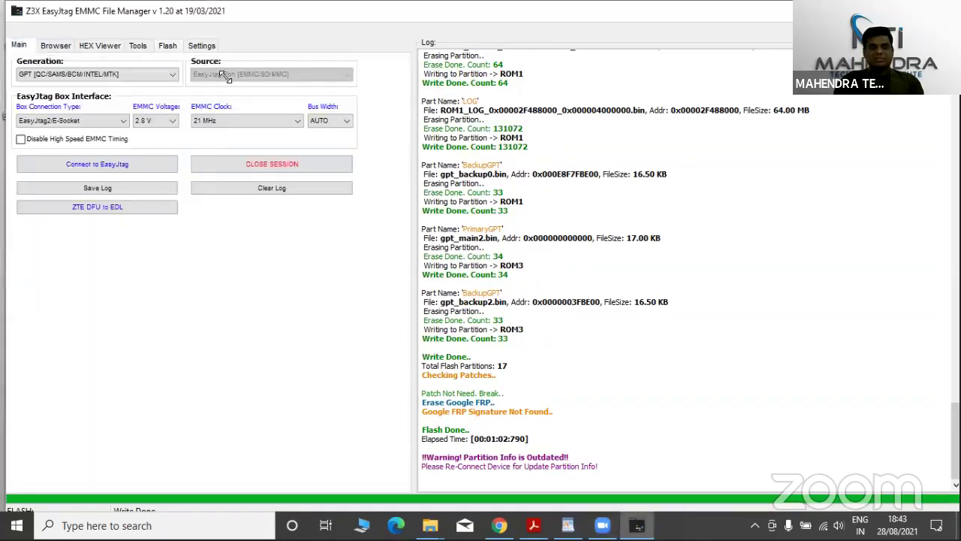
pyautogui.click(85, 166)
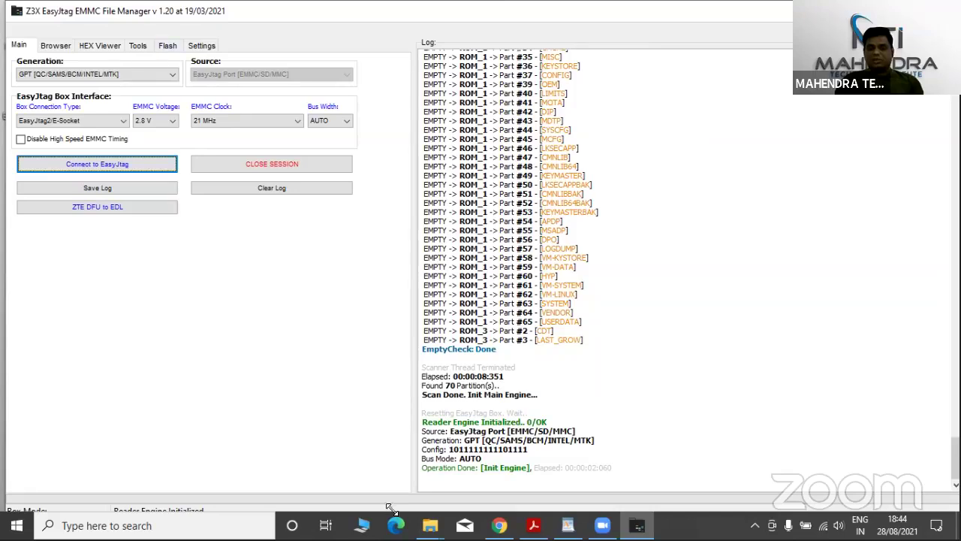
# Step: Switch to Chrome and search Google for "oppo rmx1805 flash file" in a new tab
pyautogui.moveTo(500, 526)
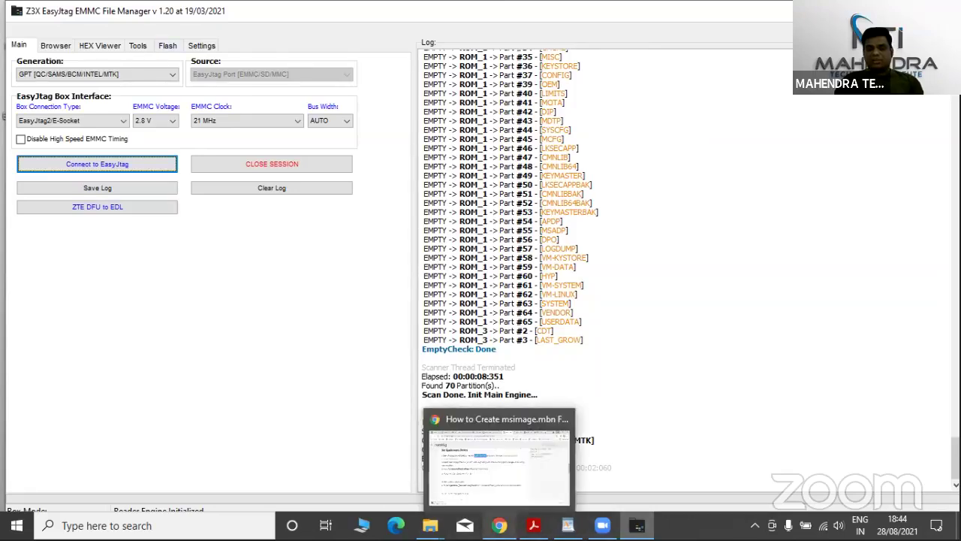
pyautogui.click(487, 464)
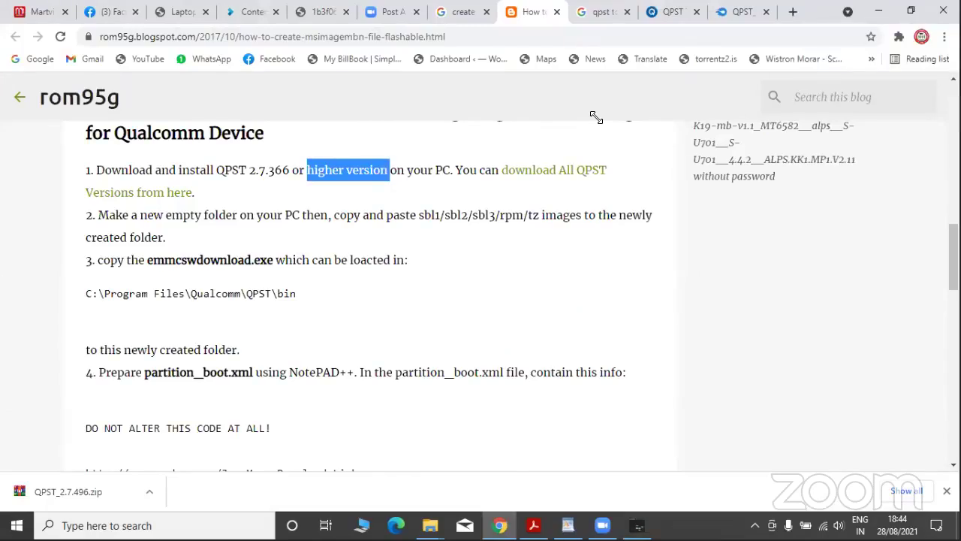
pyautogui.click(793, 11)
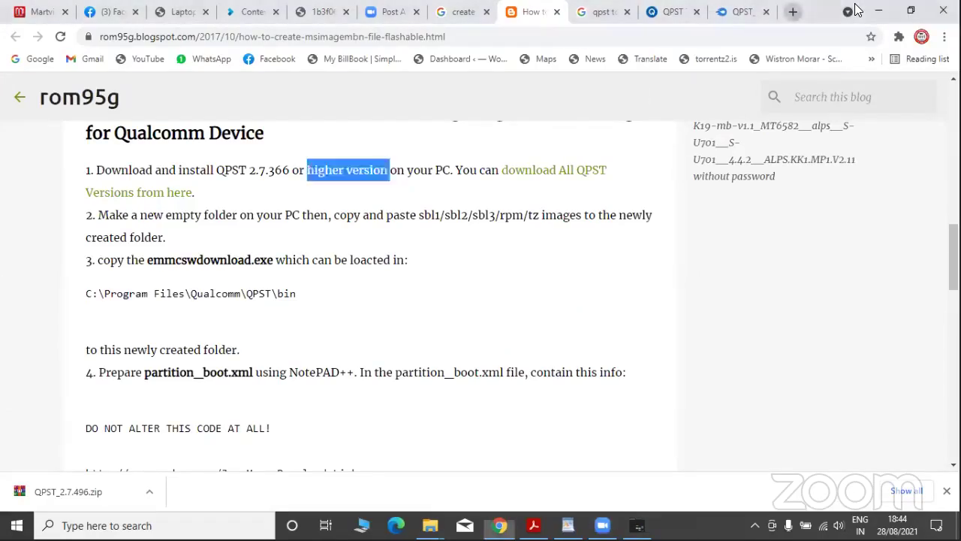
pyautogui.click(33, 60)
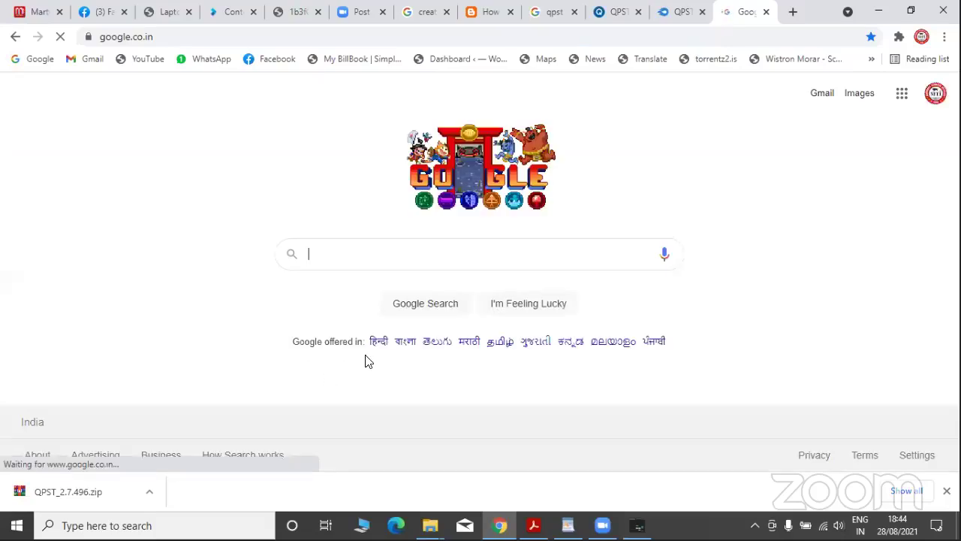
pyautogui.write('oppo')
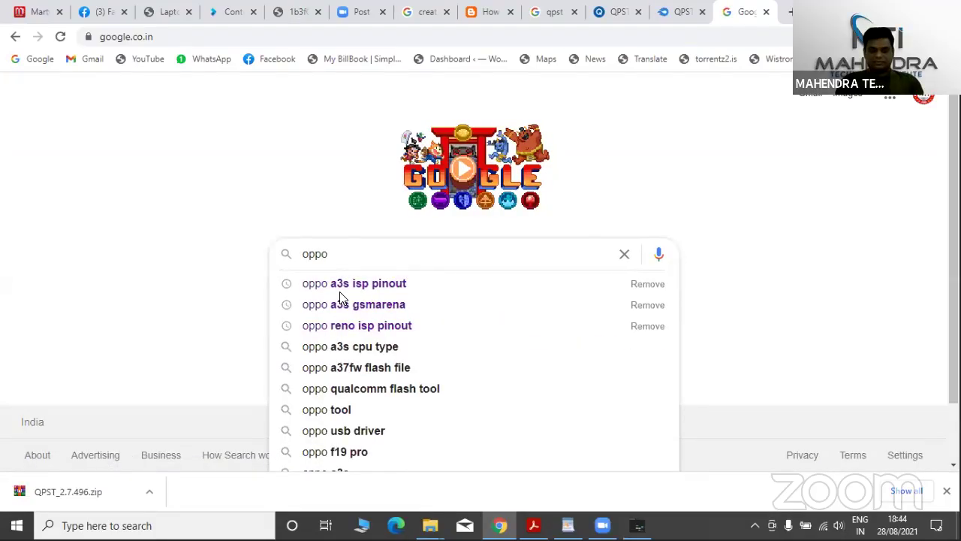
pyautogui.write(' rm')
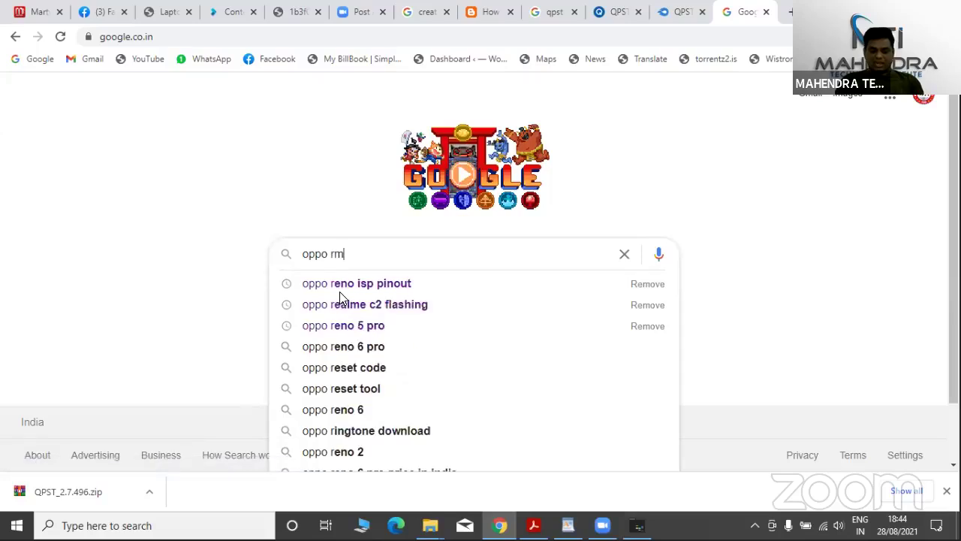
pyautogui.write('x18')
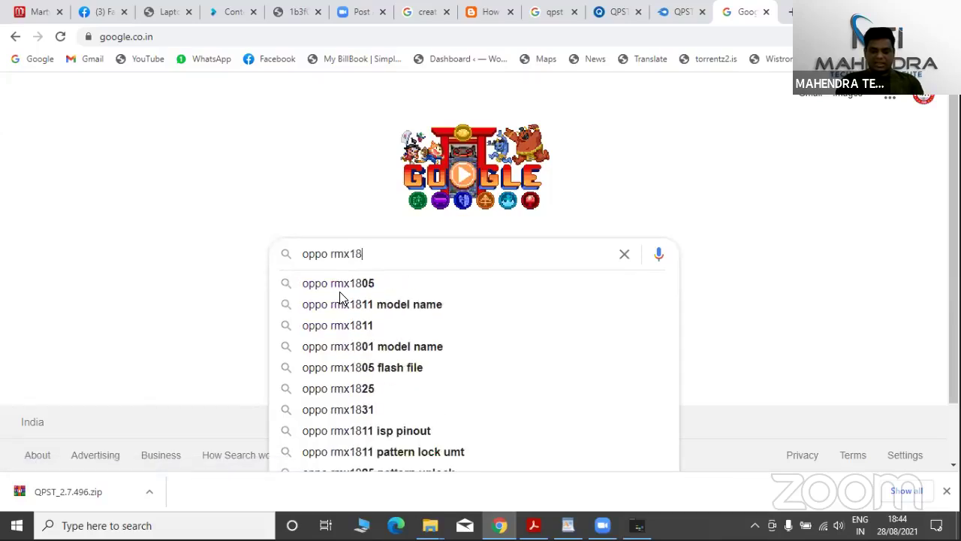
pyautogui.write('05 flas')
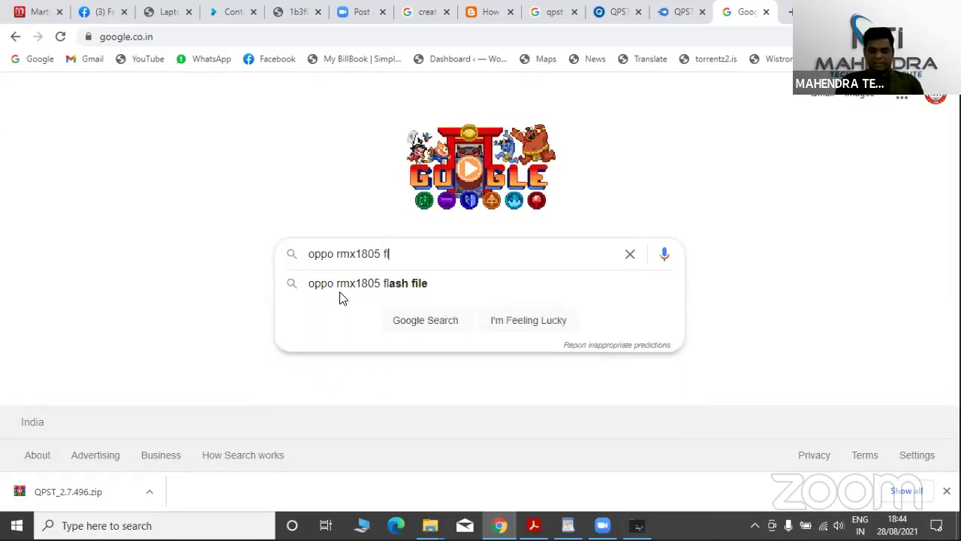
pyautogui.click(339, 289)
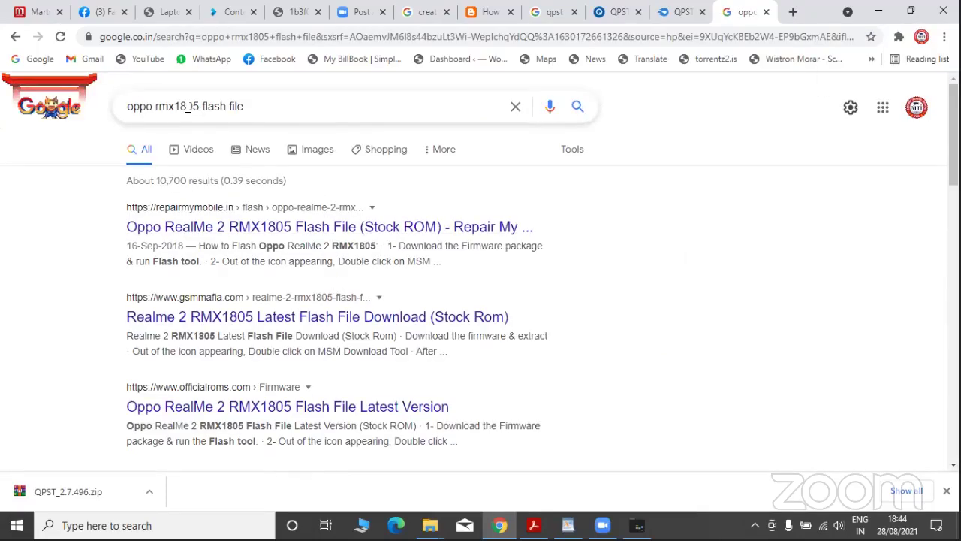
# Step: Open the Repair My Mobile result for the Oppo RealMe 2 and download the RMX1805EX_11_A.71_201120 firmware from MediaFire
pyautogui.click(276, 226)
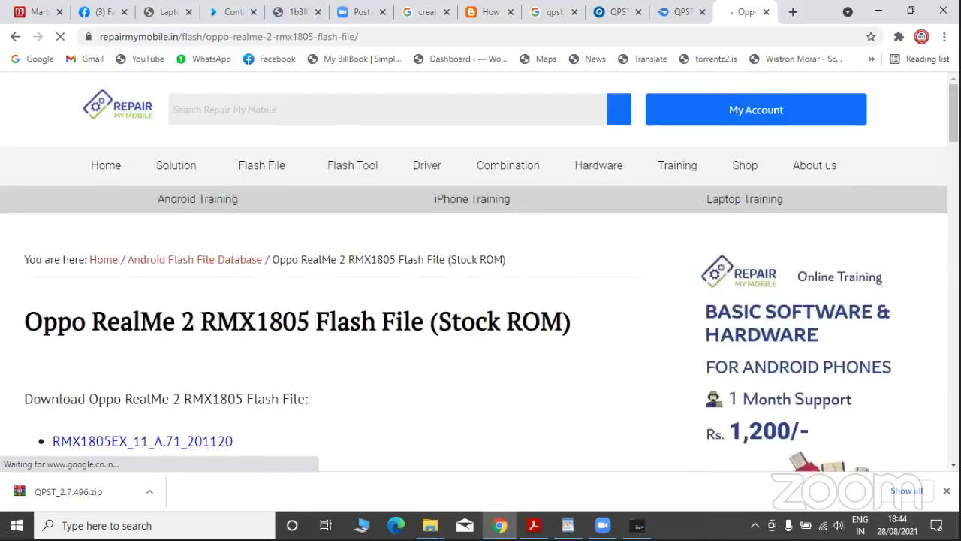
pyautogui.scroll(-5, 480, 271)
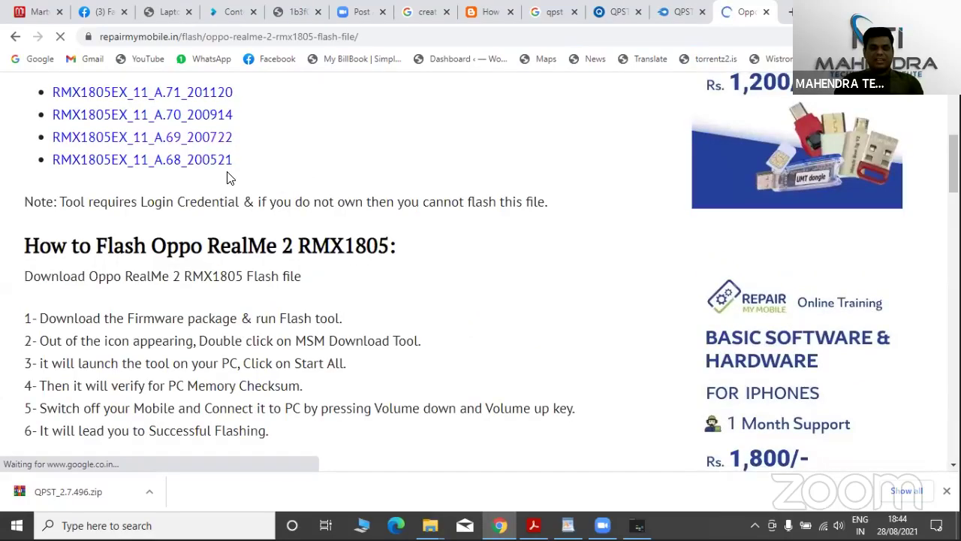
pyautogui.click(161, 94)
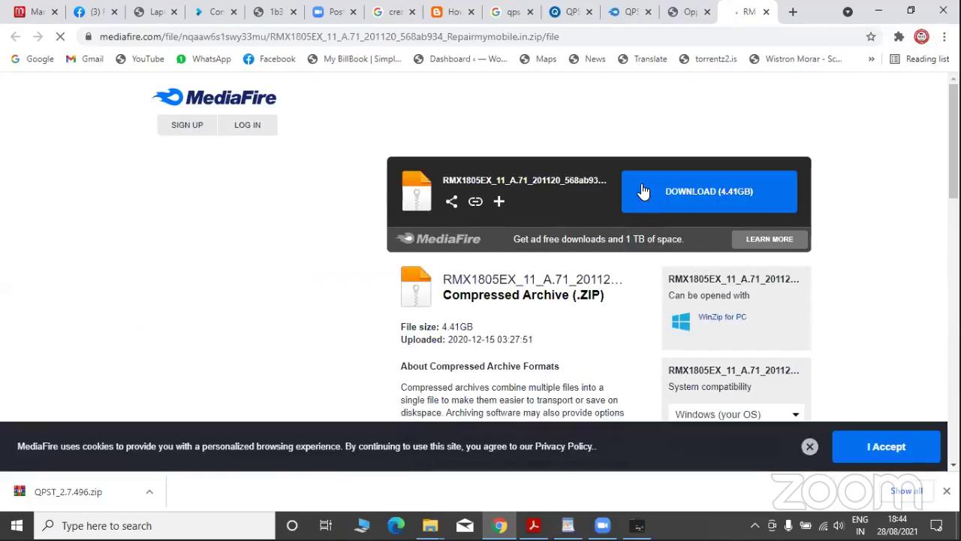
pyautogui.click(755, 184)
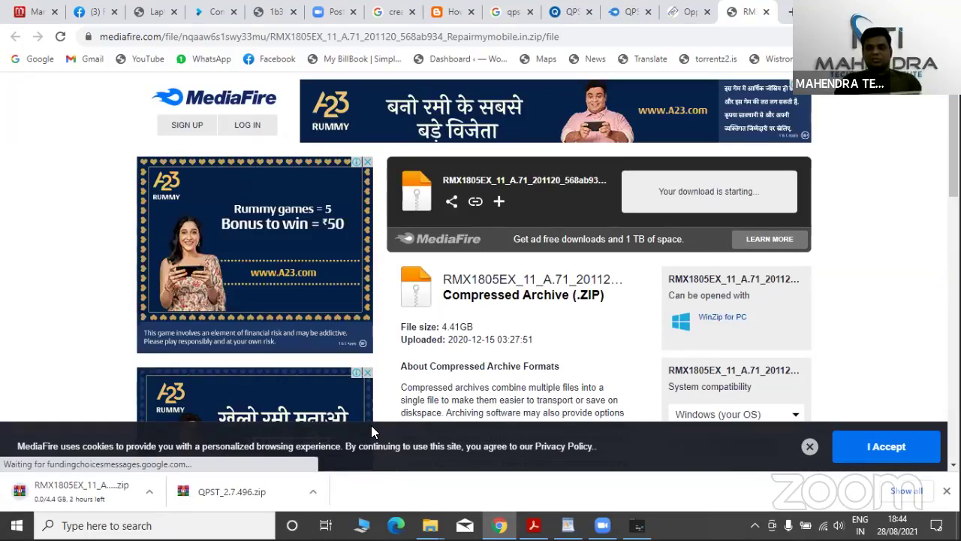
# Step: Open the downloaded QPST_2.7.496.zip archive and extract its QPST_2.7.496 folder to the desktop
pyautogui.click(243, 490)
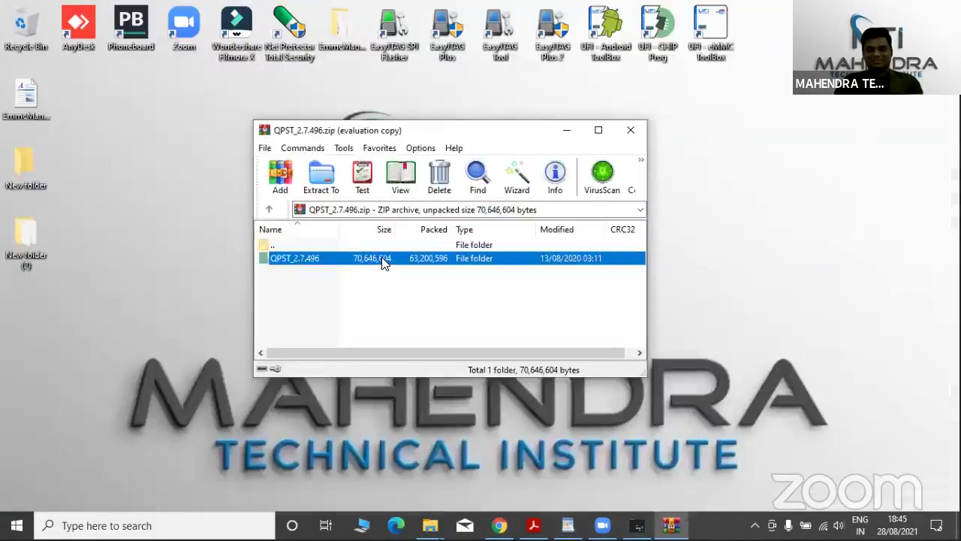
pyautogui.click(384, 262)
pyautogui.moveTo(97, 259); pyautogui.dragTo(99, 261)
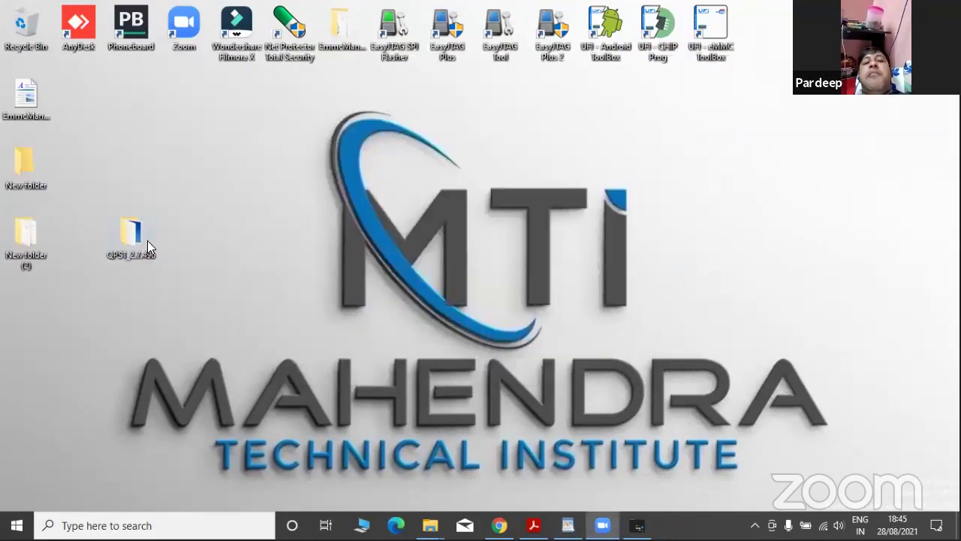
# Step: Run the QPST.2.7.496.1 installer from the extracted folder and start installing the required VC++ 2013 Redistributable Package (x86)
pyautogui.doubleClick(143, 241)
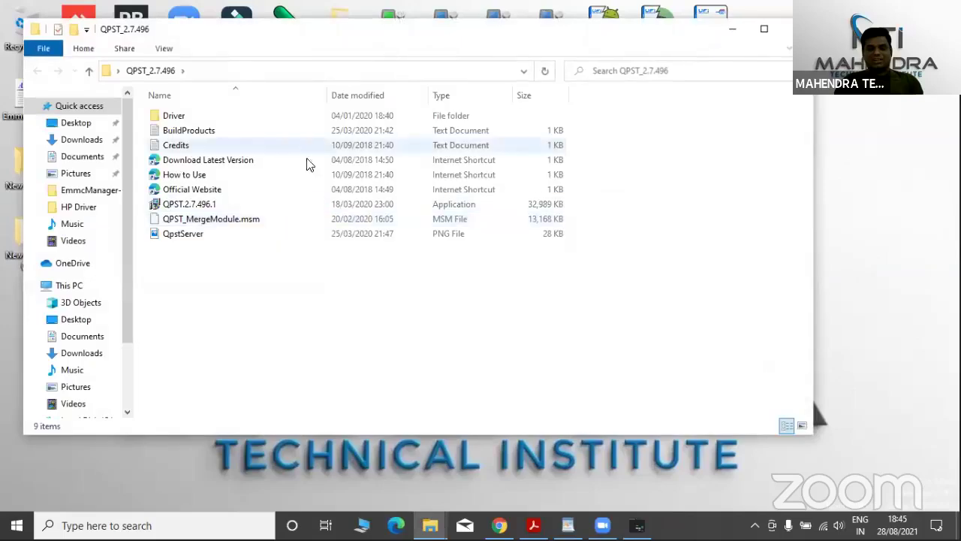
pyautogui.doubleClick(274, 205)
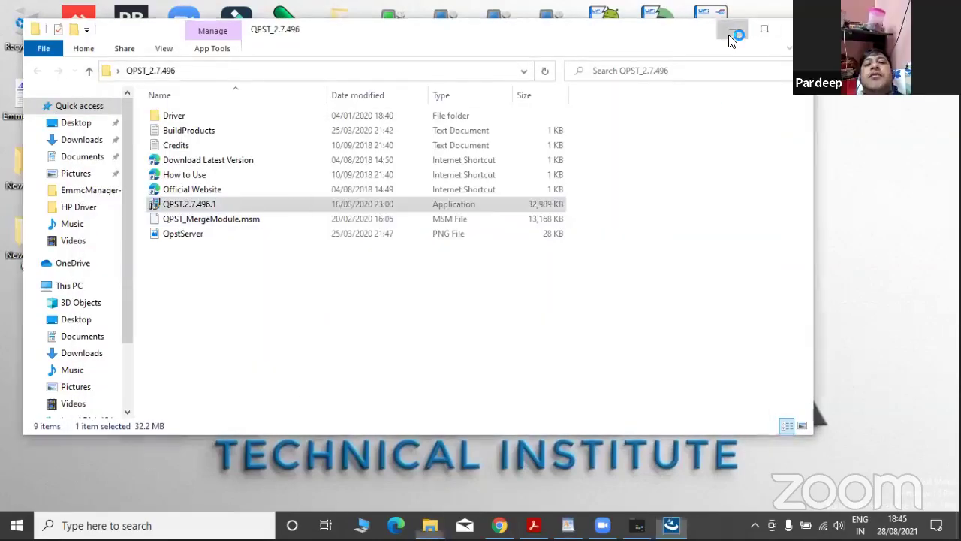
pyautogui.click(732, 31)
pyautogui.click(551, 374)
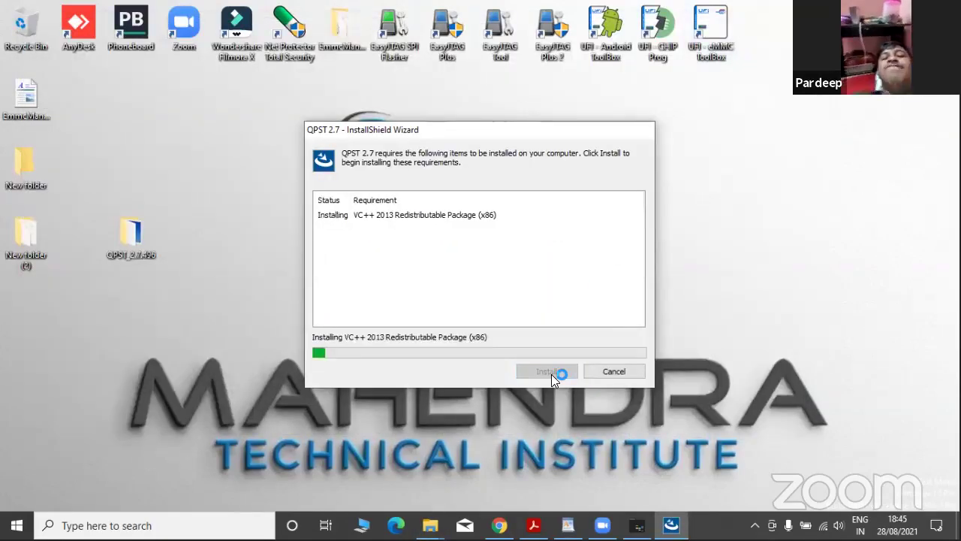